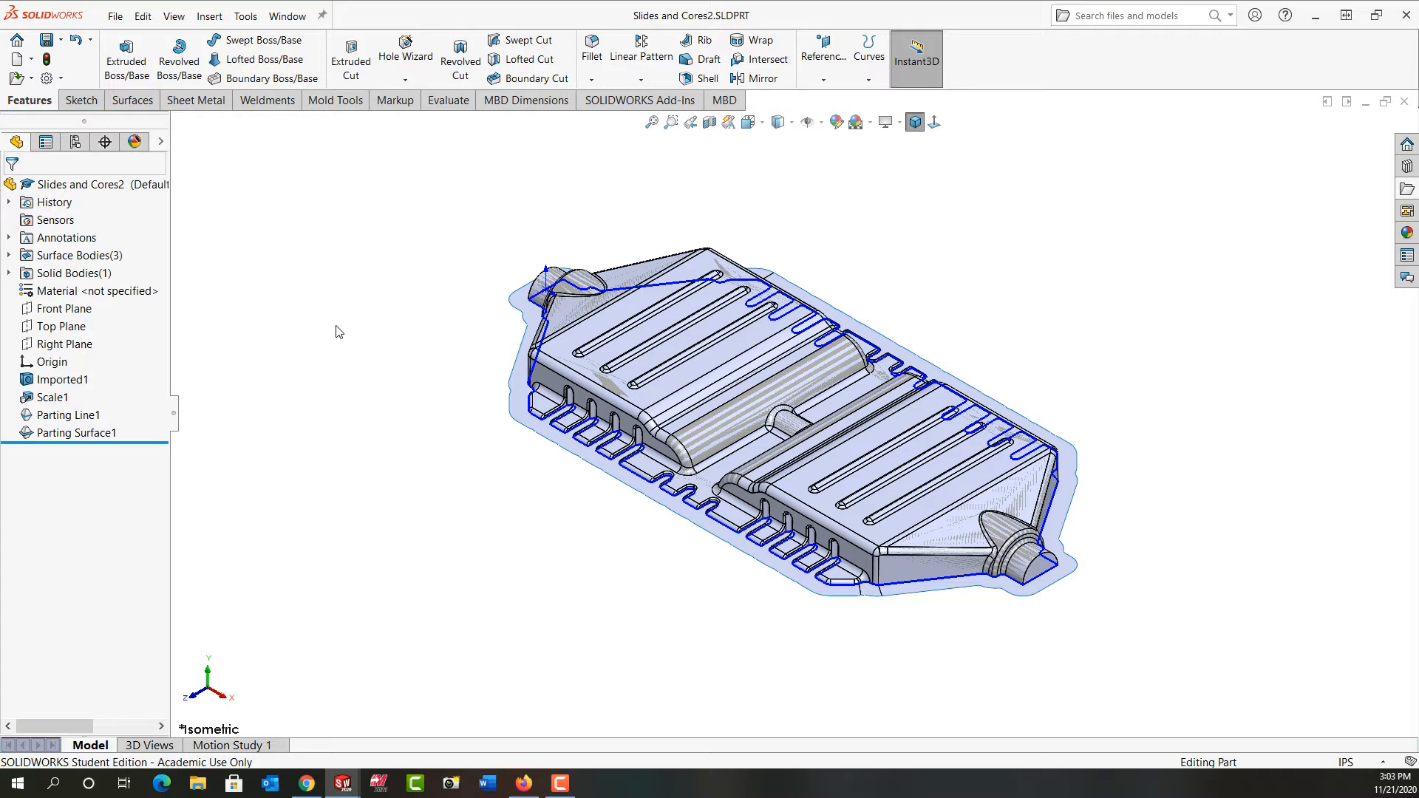
Start a Tooling Split with a sketch on the parting surface and select the surface's outer edge loop
left_click(339, 103)
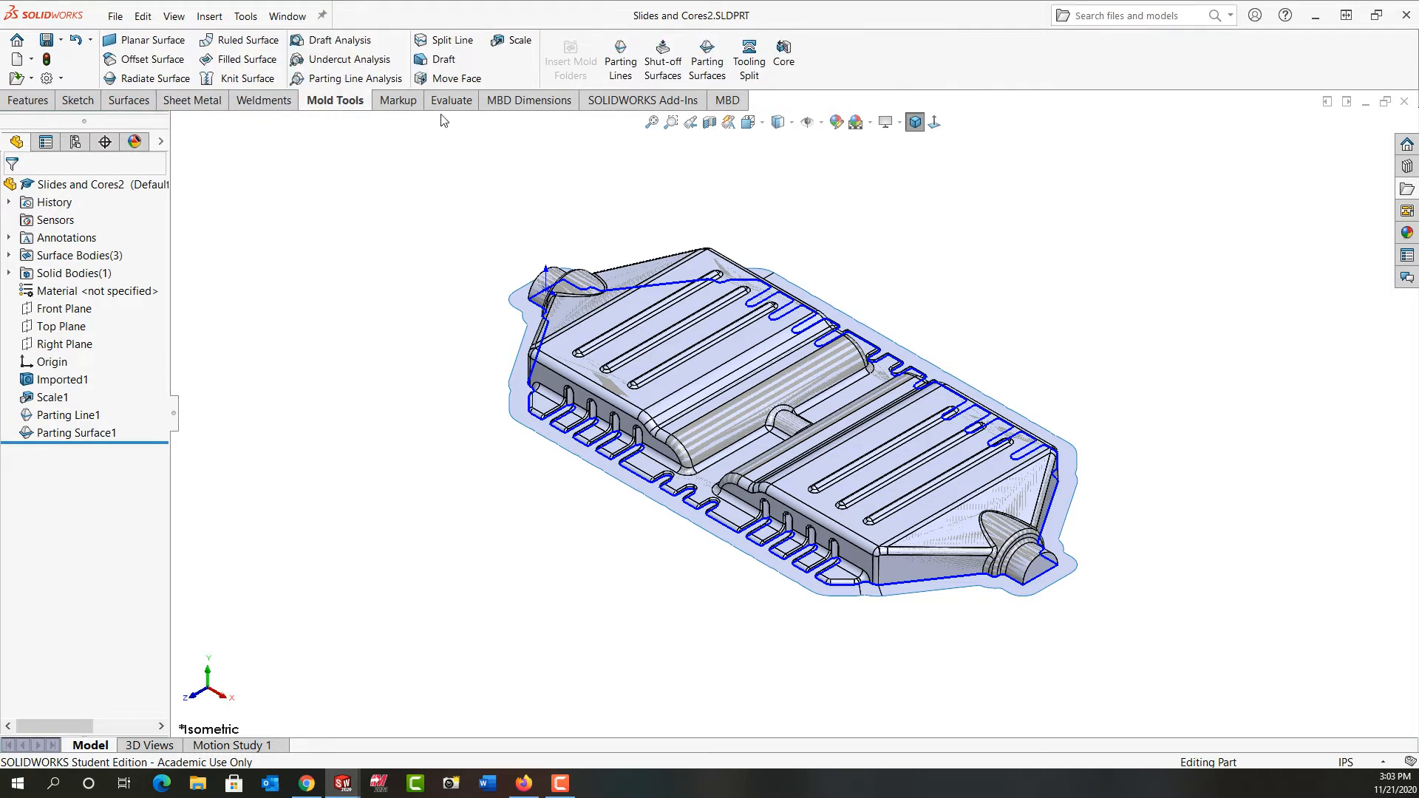
left_click(516, 391)
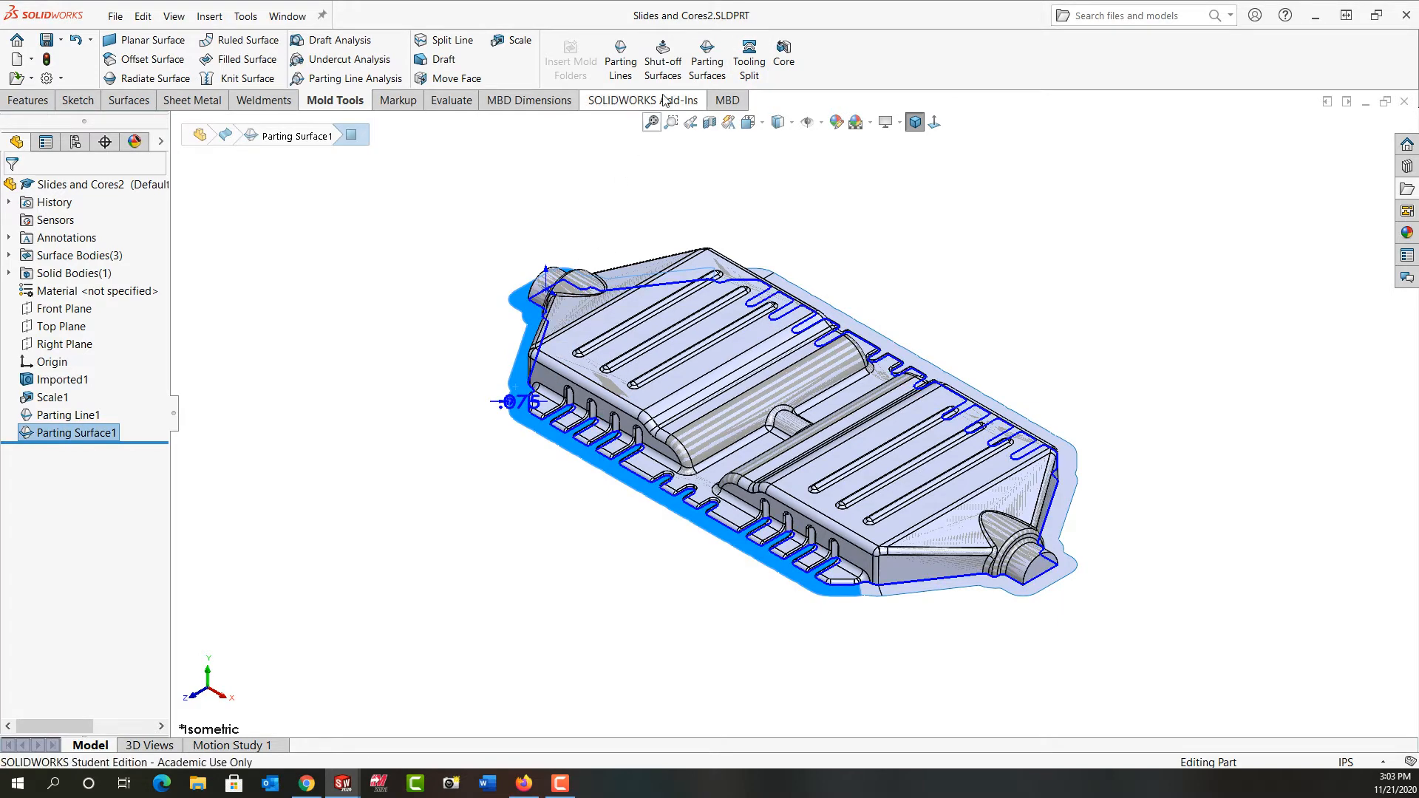
left_click(750, 65)
left_click(936, 124)
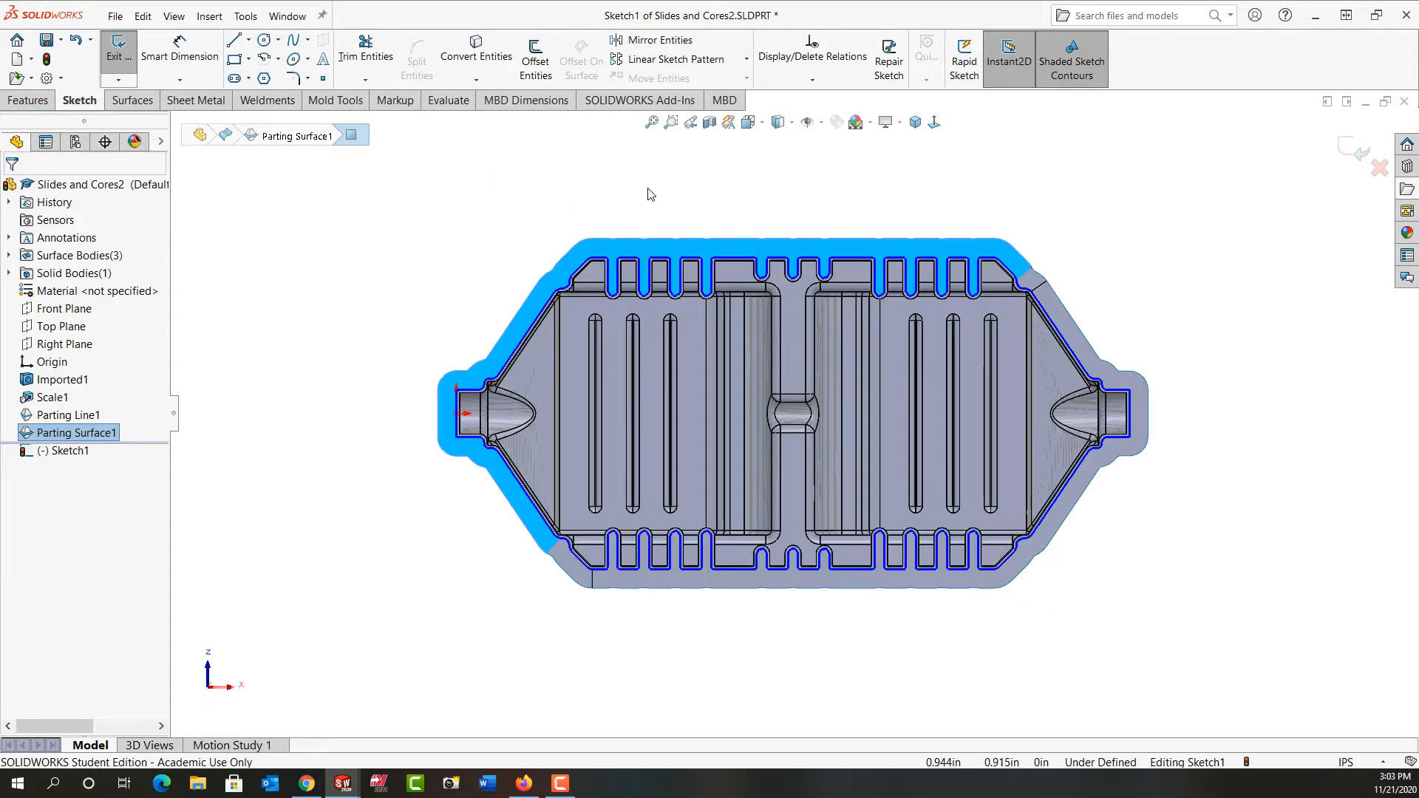
right_click(590, 238)
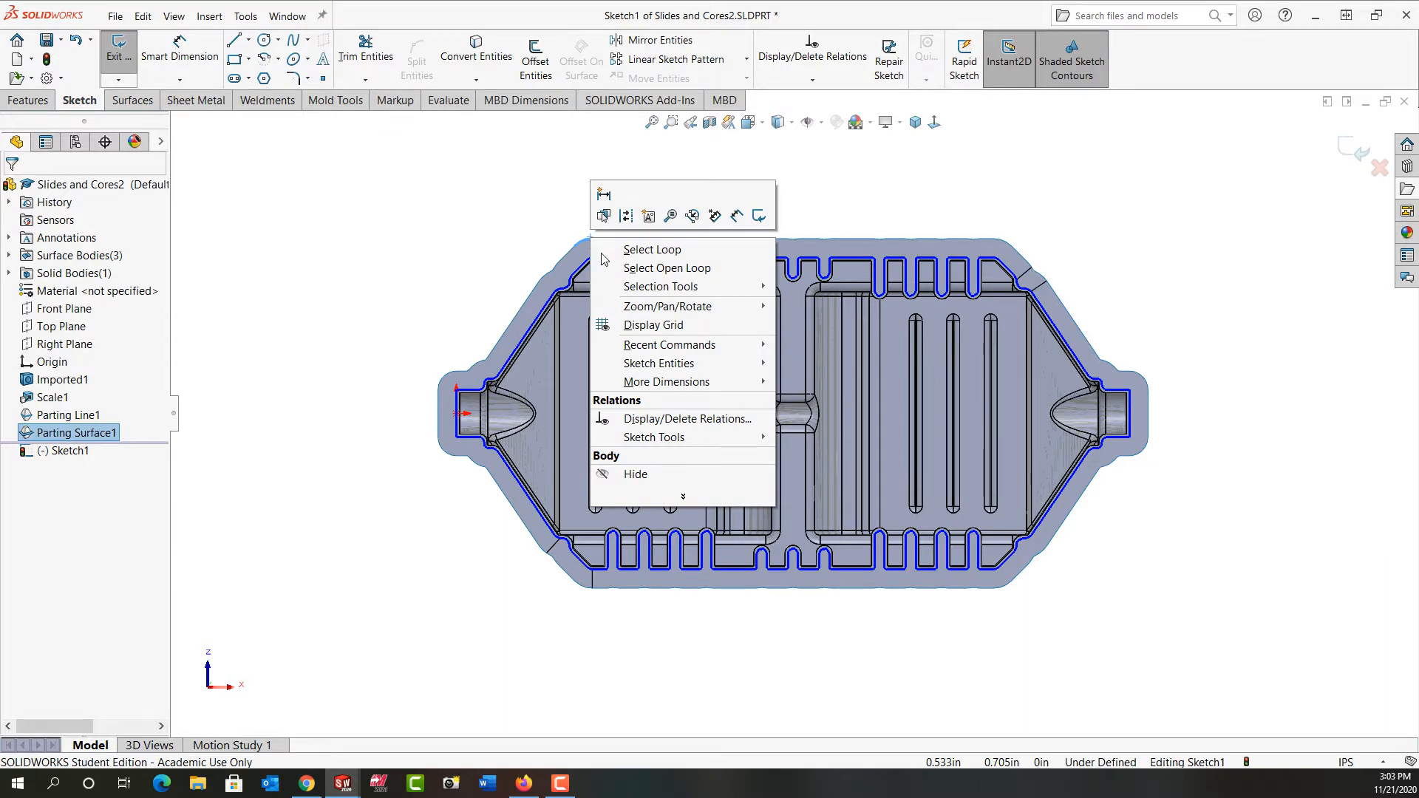
left_click(624, 269)
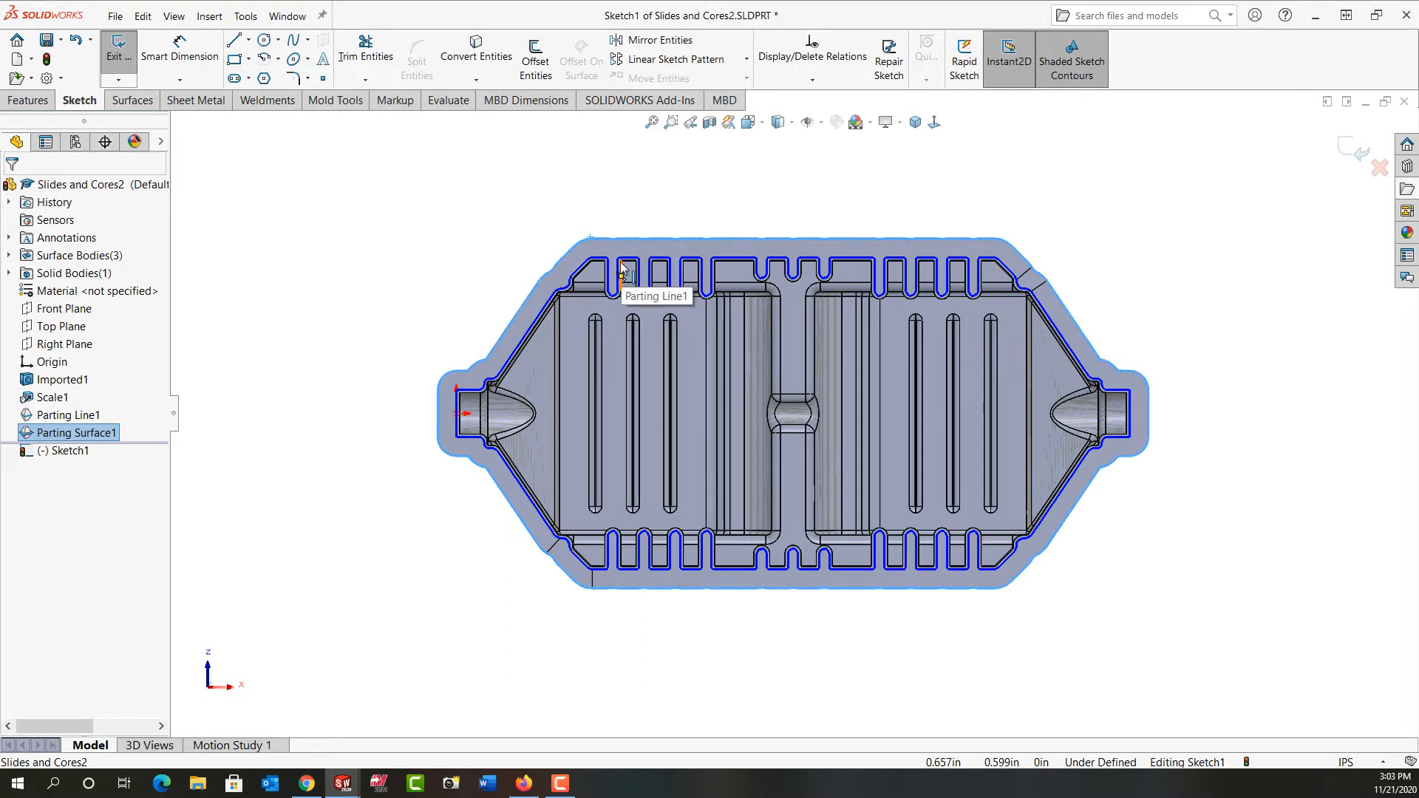
Offset the selected outer loop inward by 0.010 in, reversing the offset direction
left_click(542, 74)
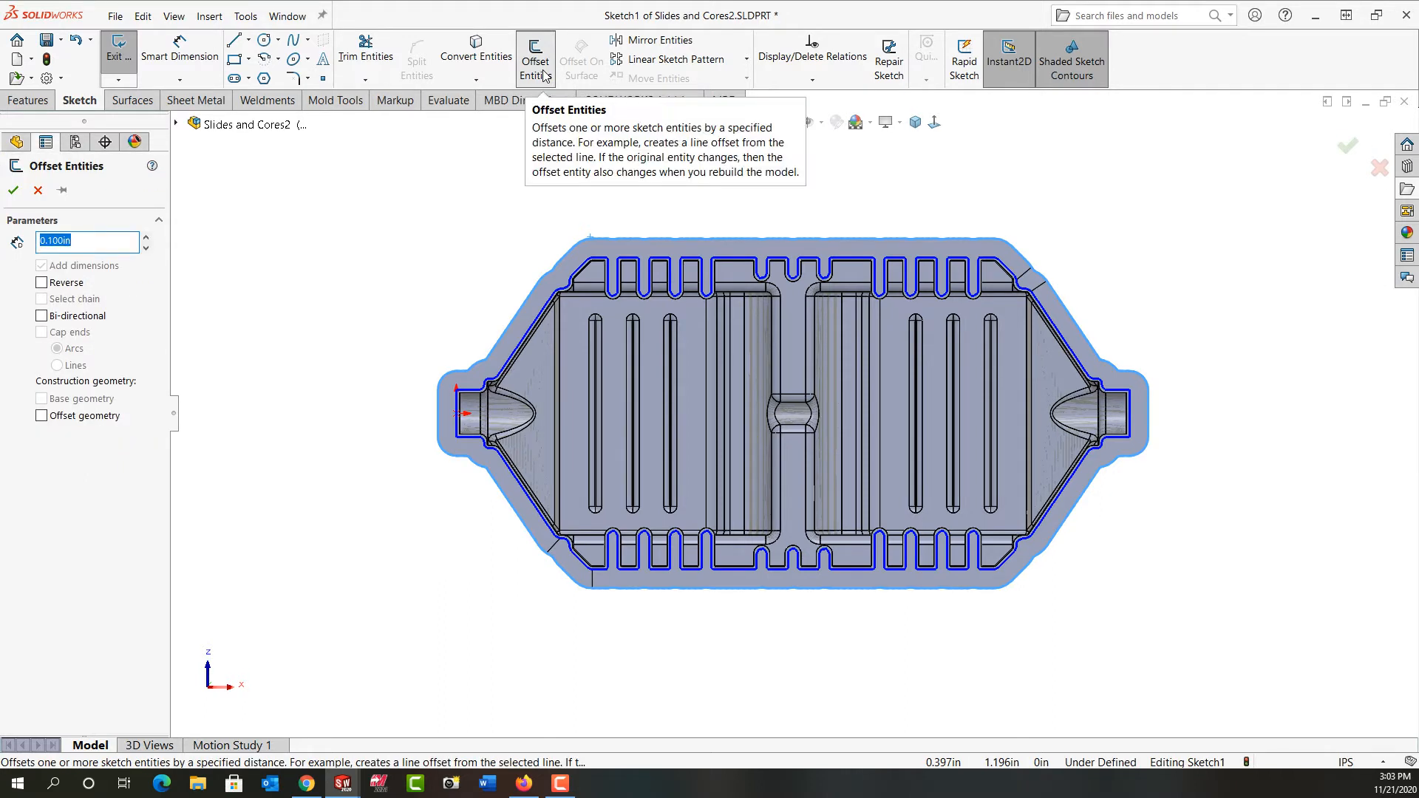
type(".01")
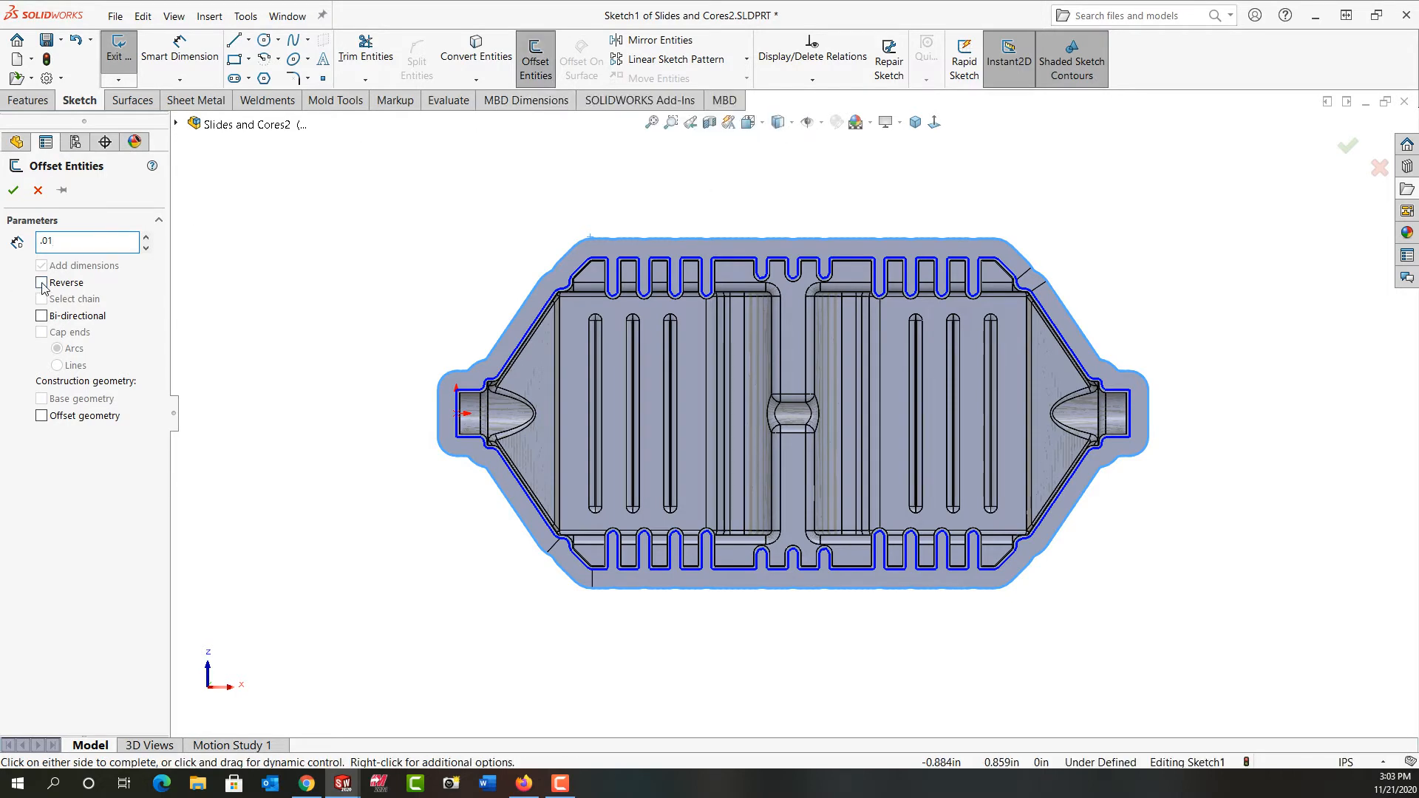
key("Return")
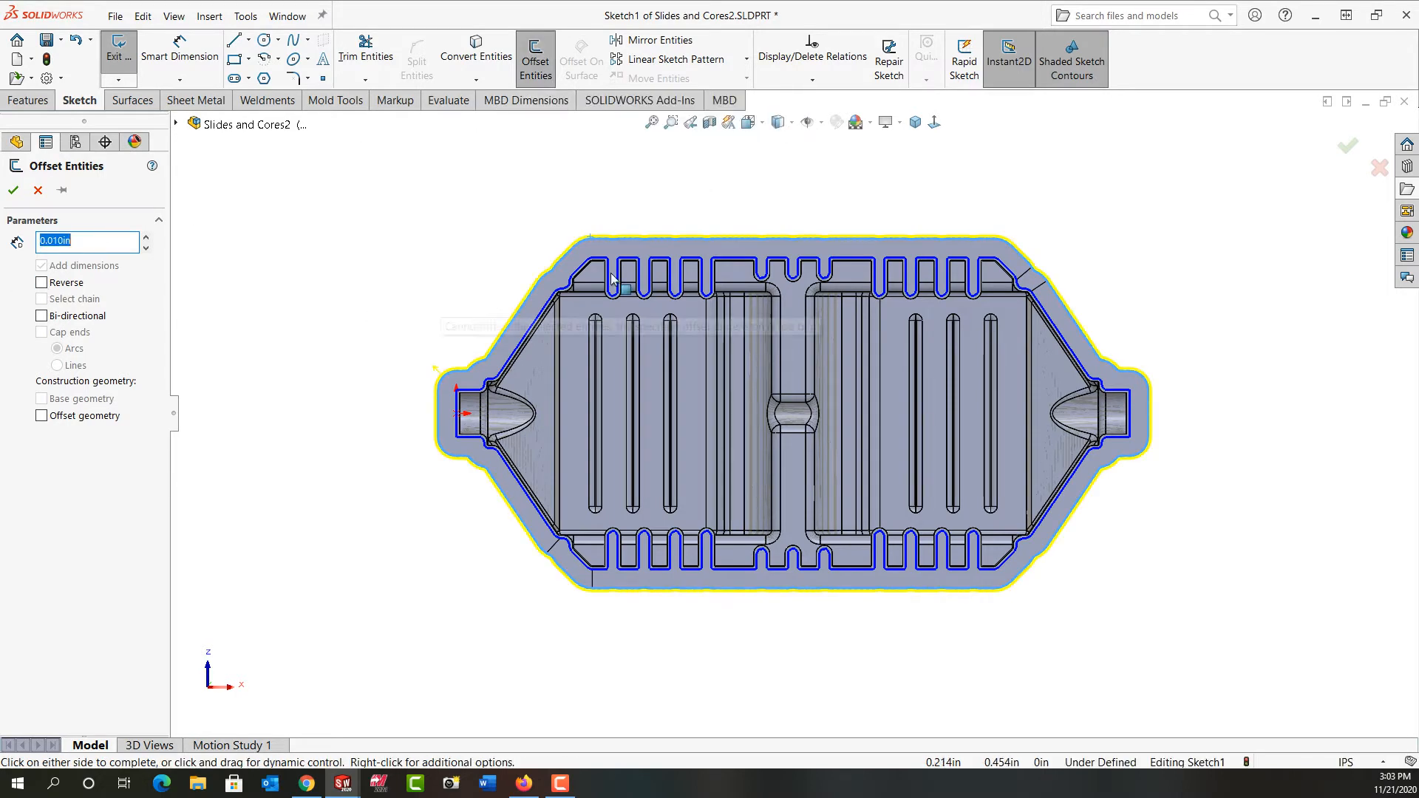
scroll(632, 283, "down", 5)
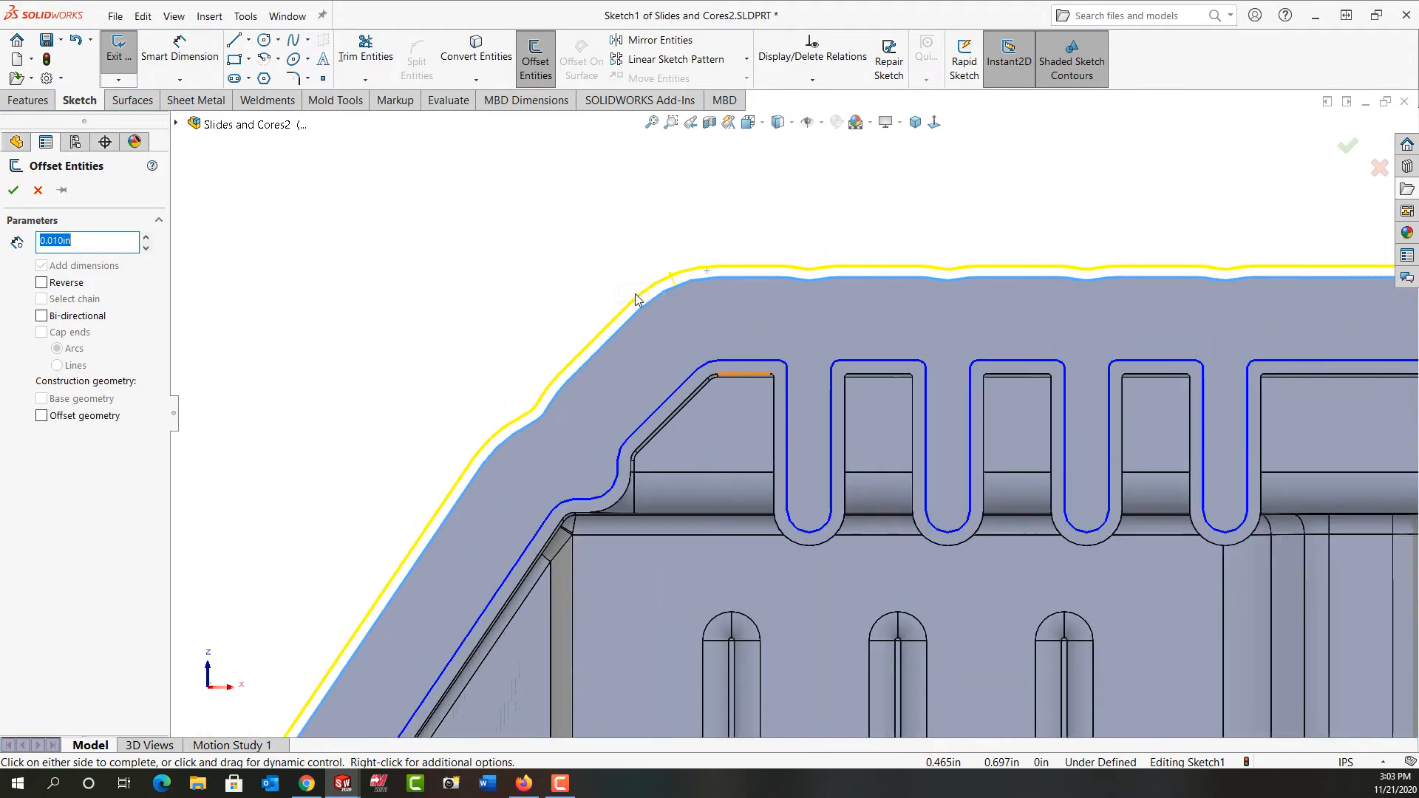
left_click(41, 283)
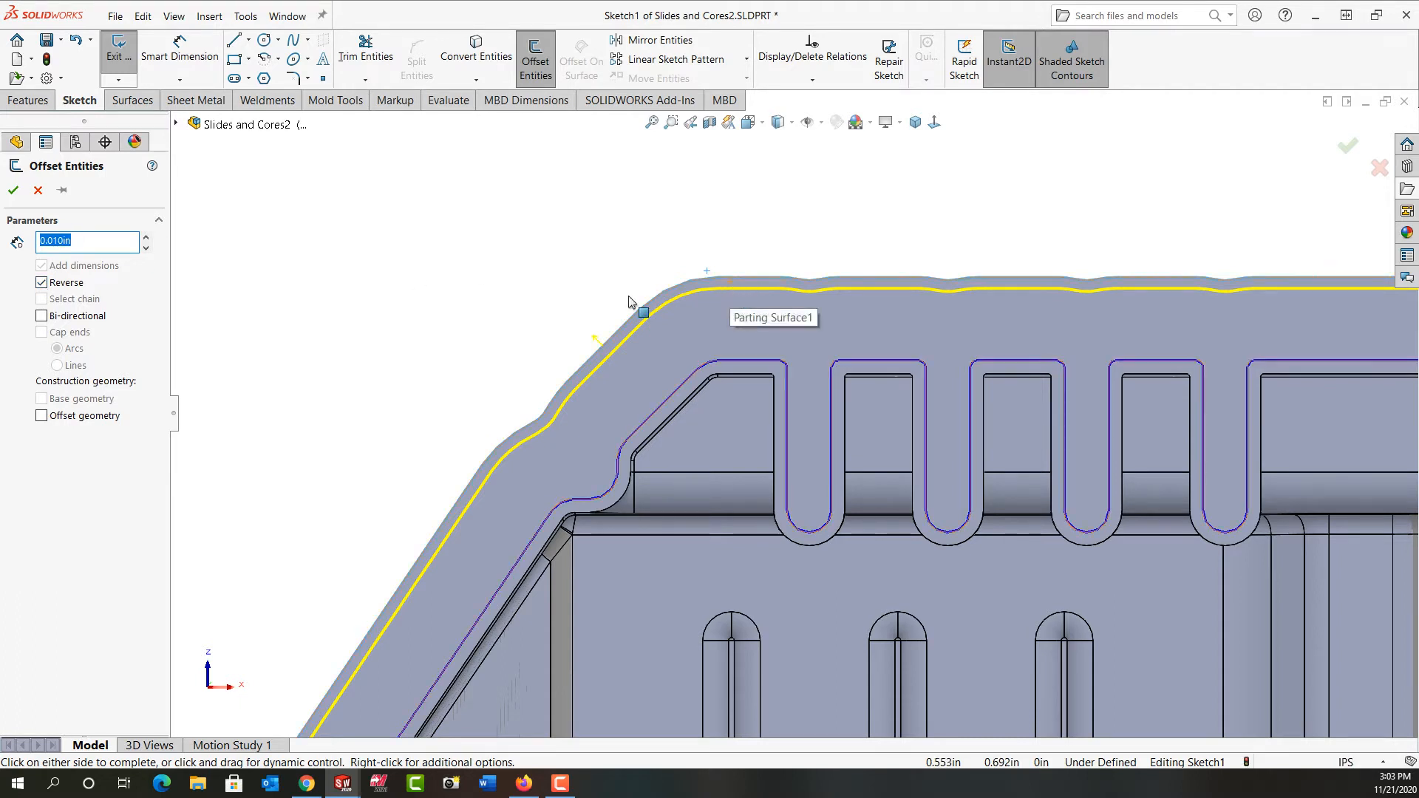
left_click(12, 190)
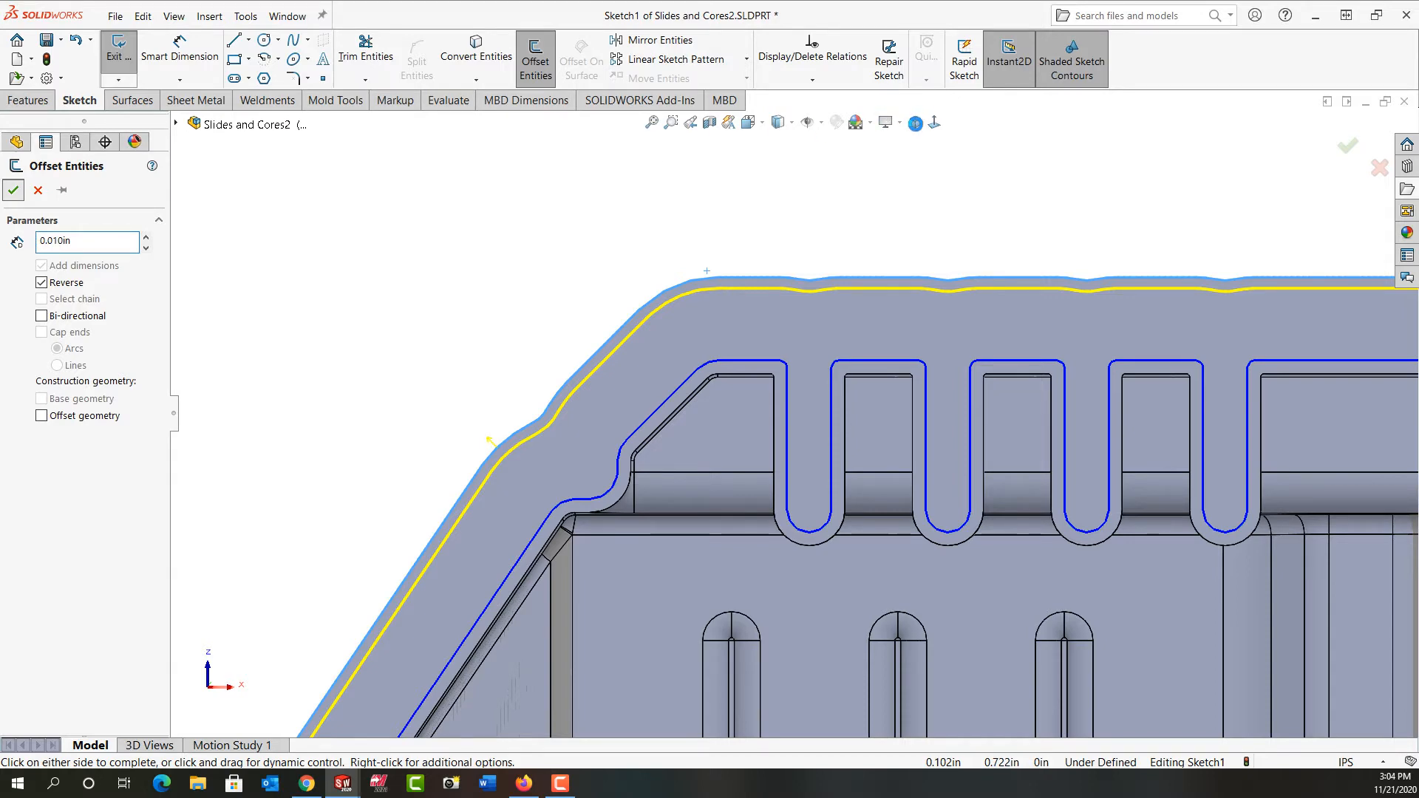
Exit the sketch and create the tooling split with block depths of 0.600 in and 0.500 in
left_click(915, 124)
right_click(899, 180)
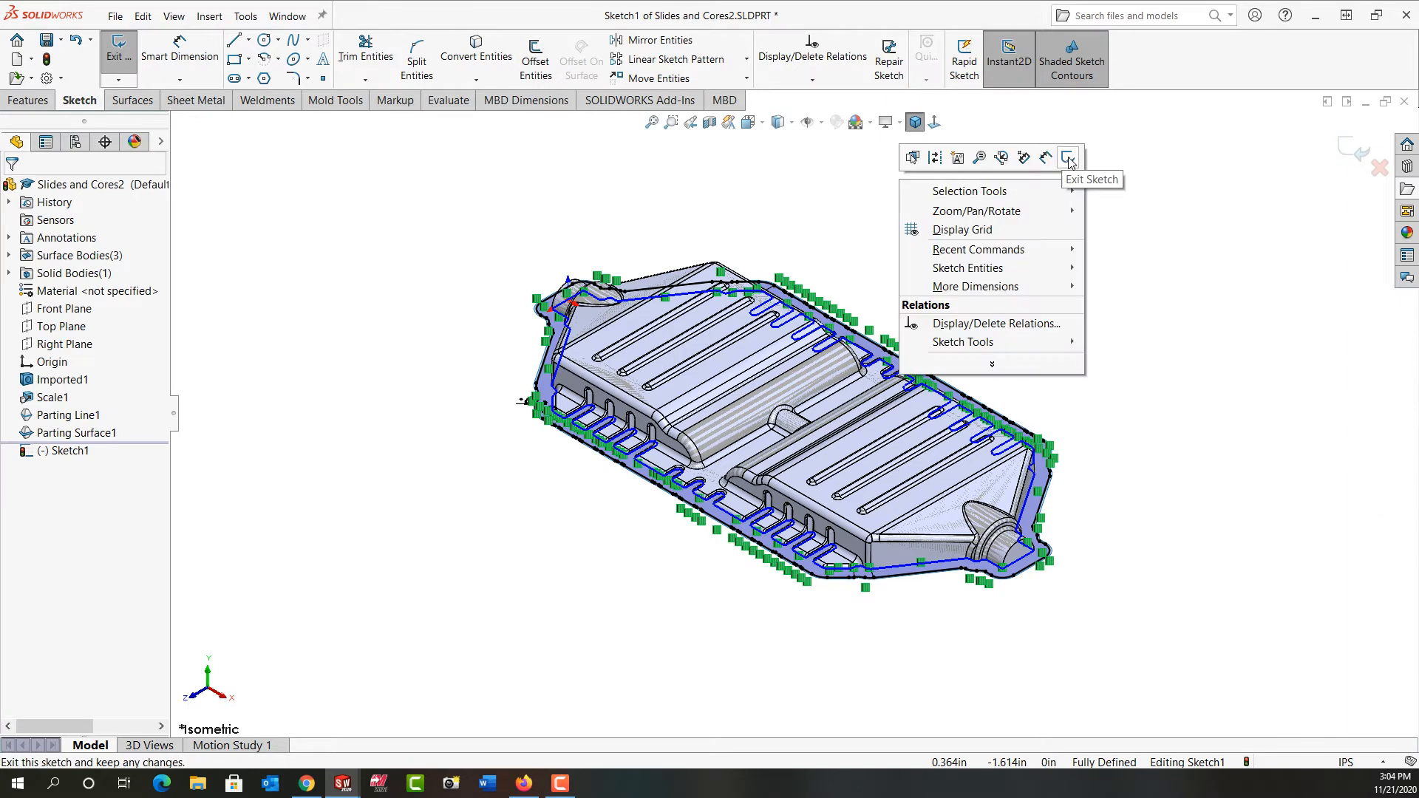
left_click(1068, 158)
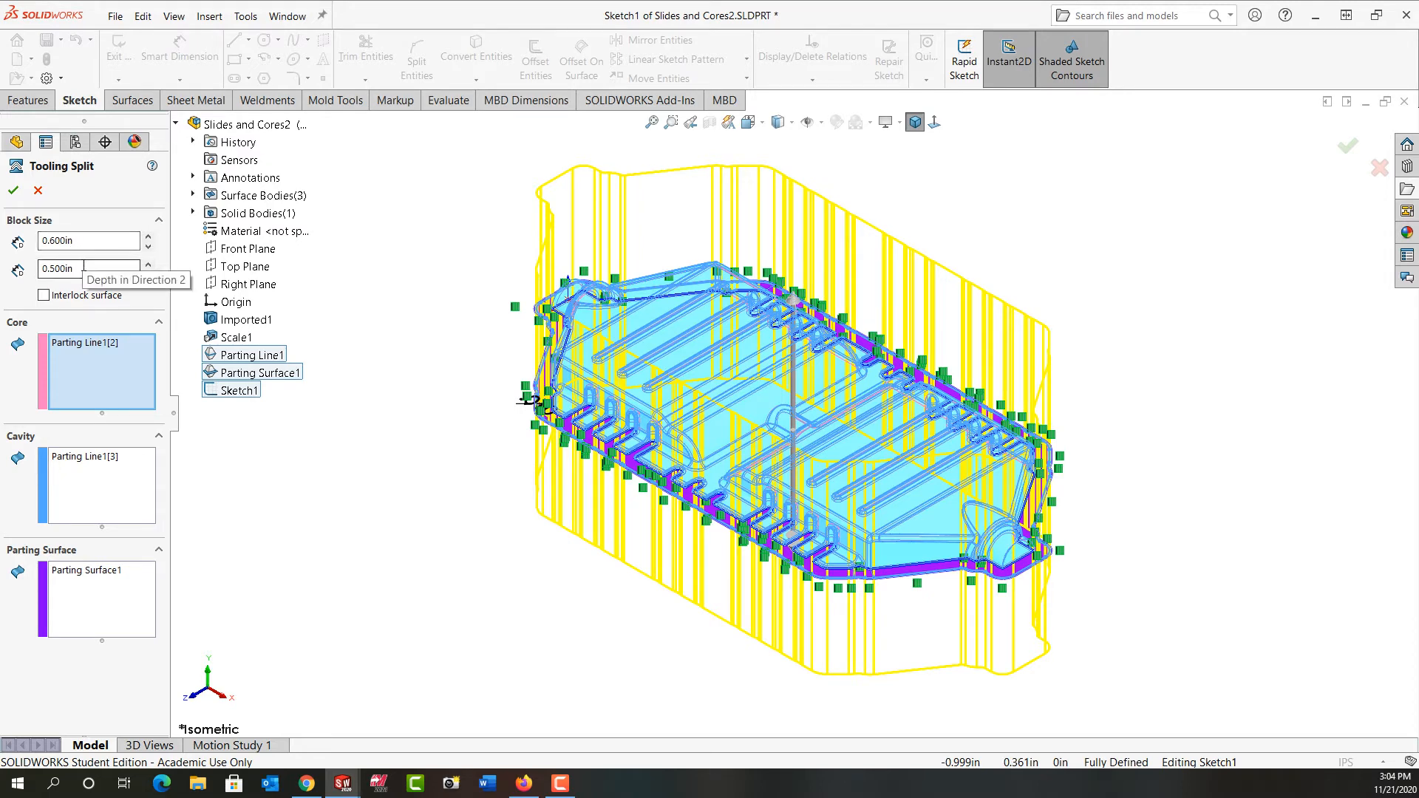
left_click(13, 191)
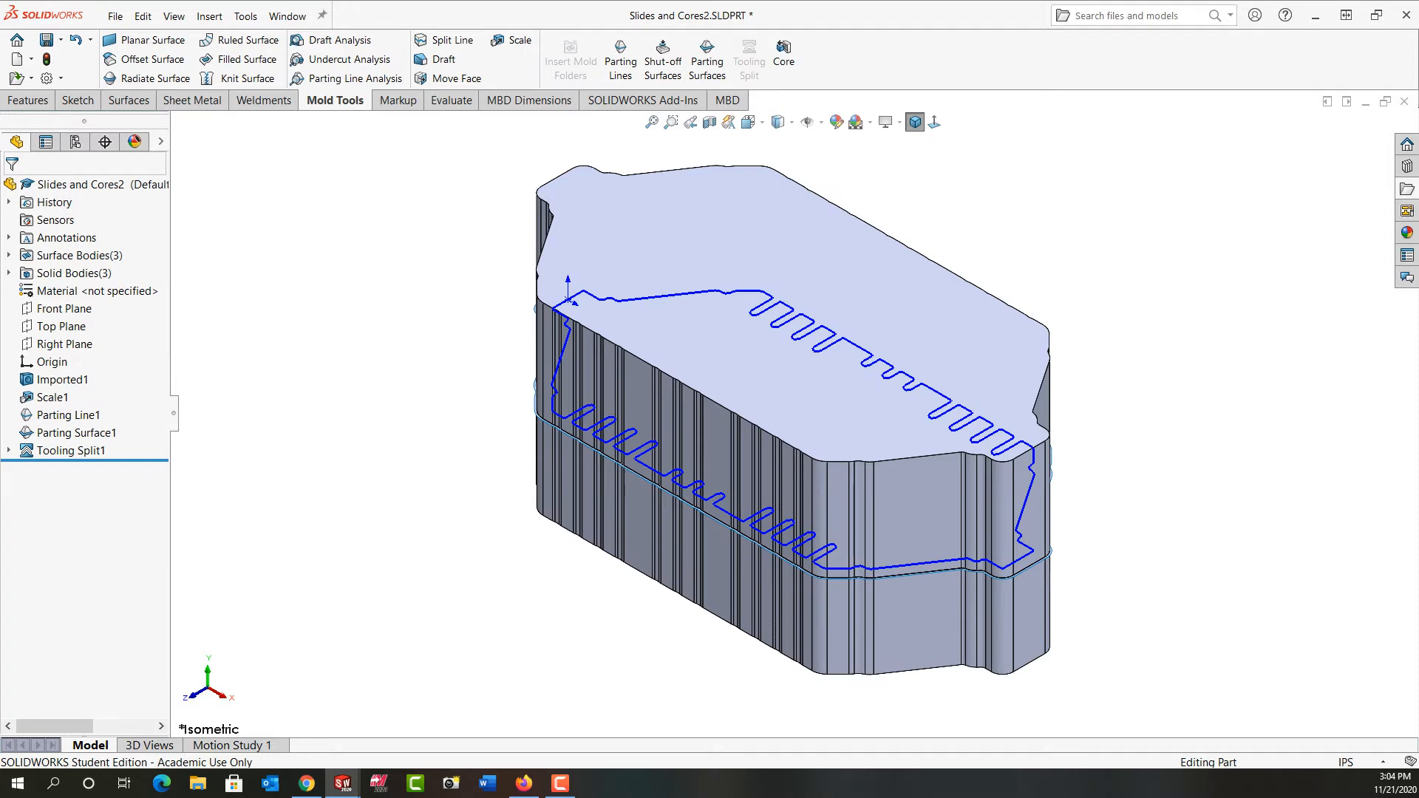
Start a sketch on the tooling block's upper face and convert the tooling split's Sketch1 outline into it
left_click(9, 451)
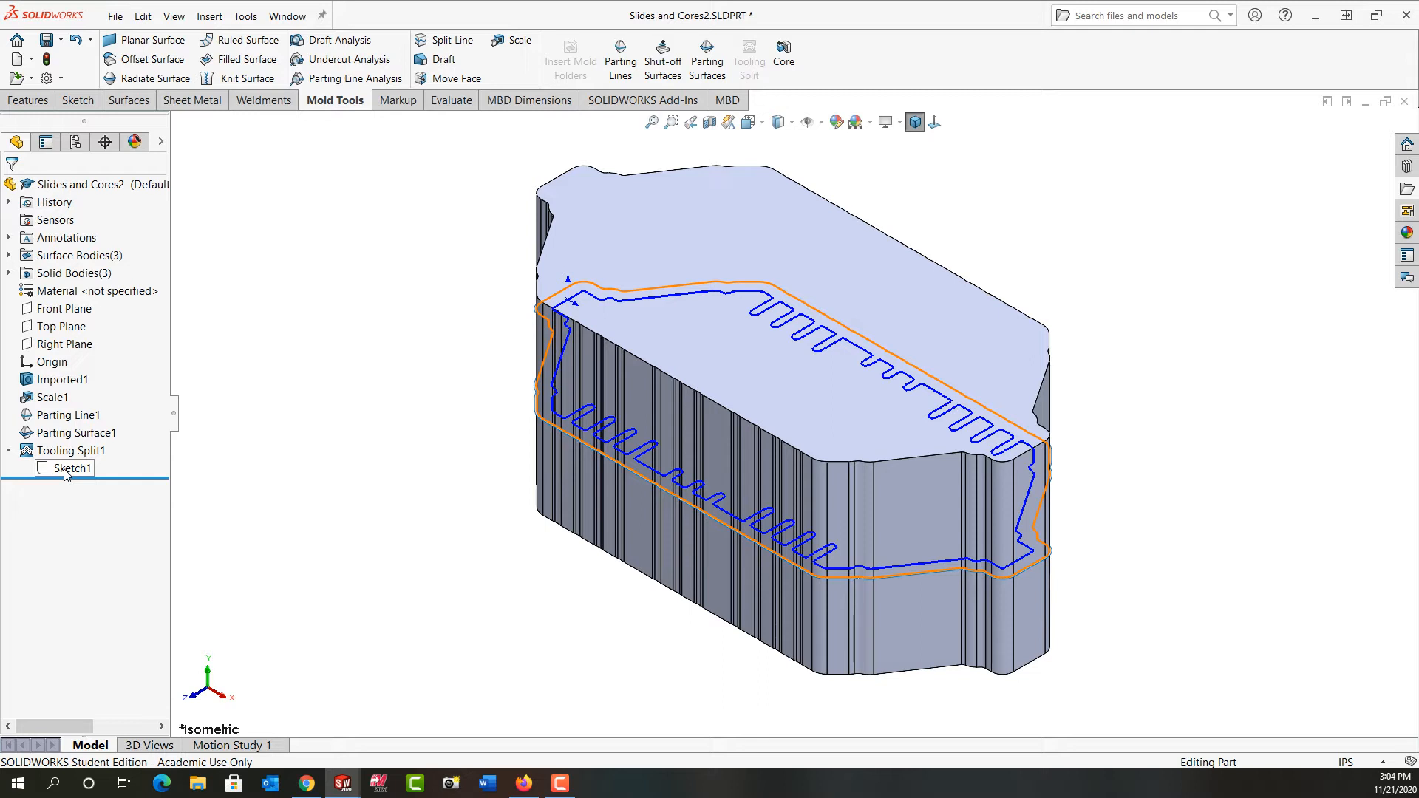
left_click(631, 229)
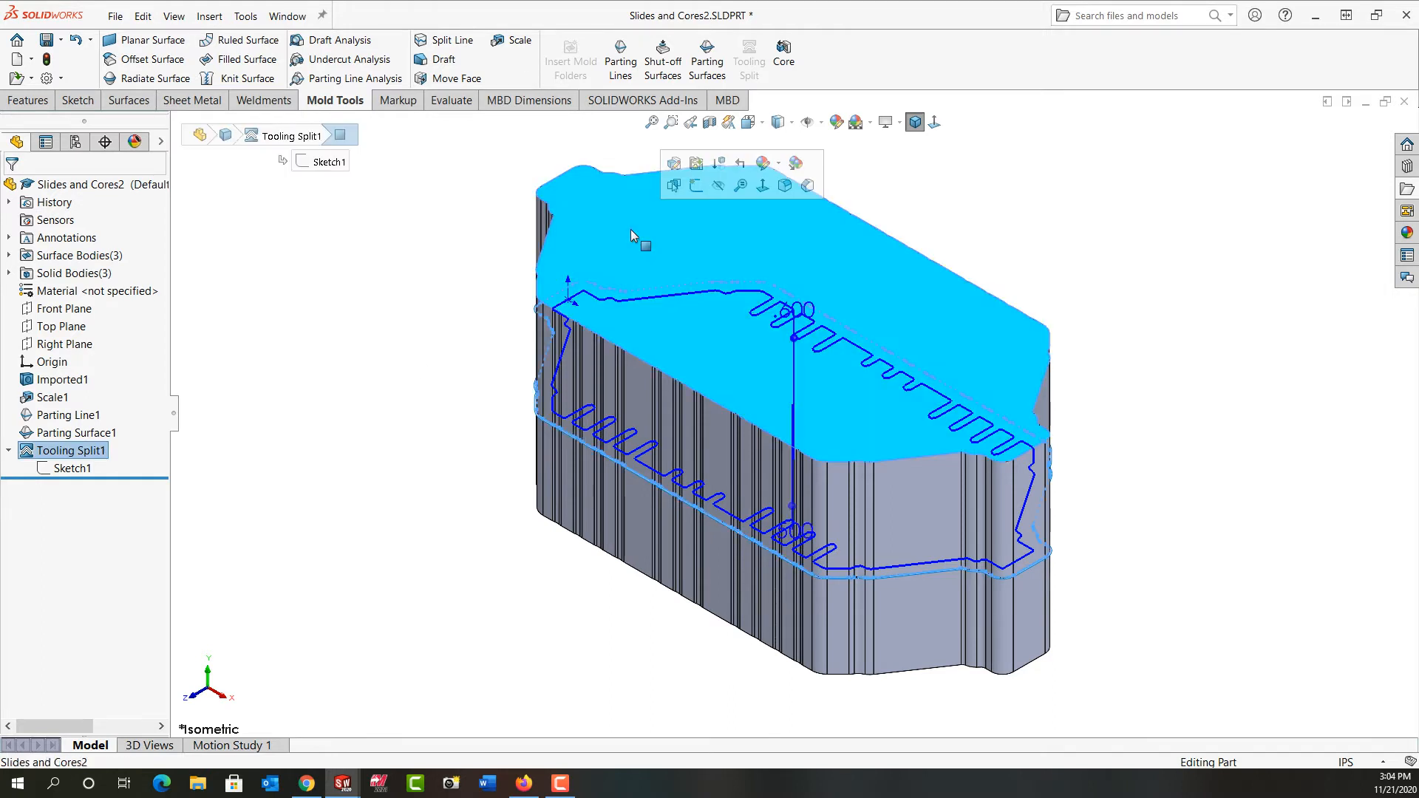
left_click(697, 185)
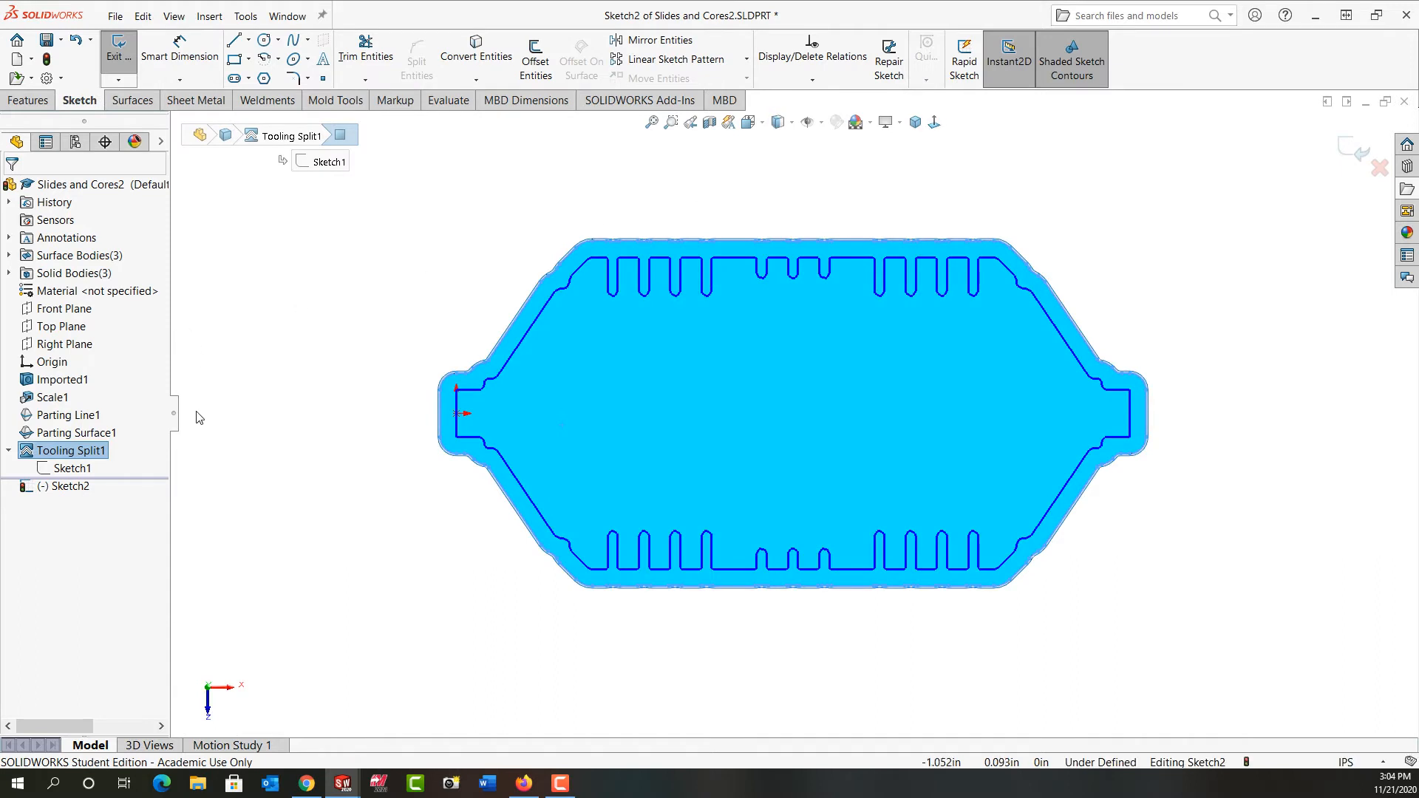
left_click(248, 443)
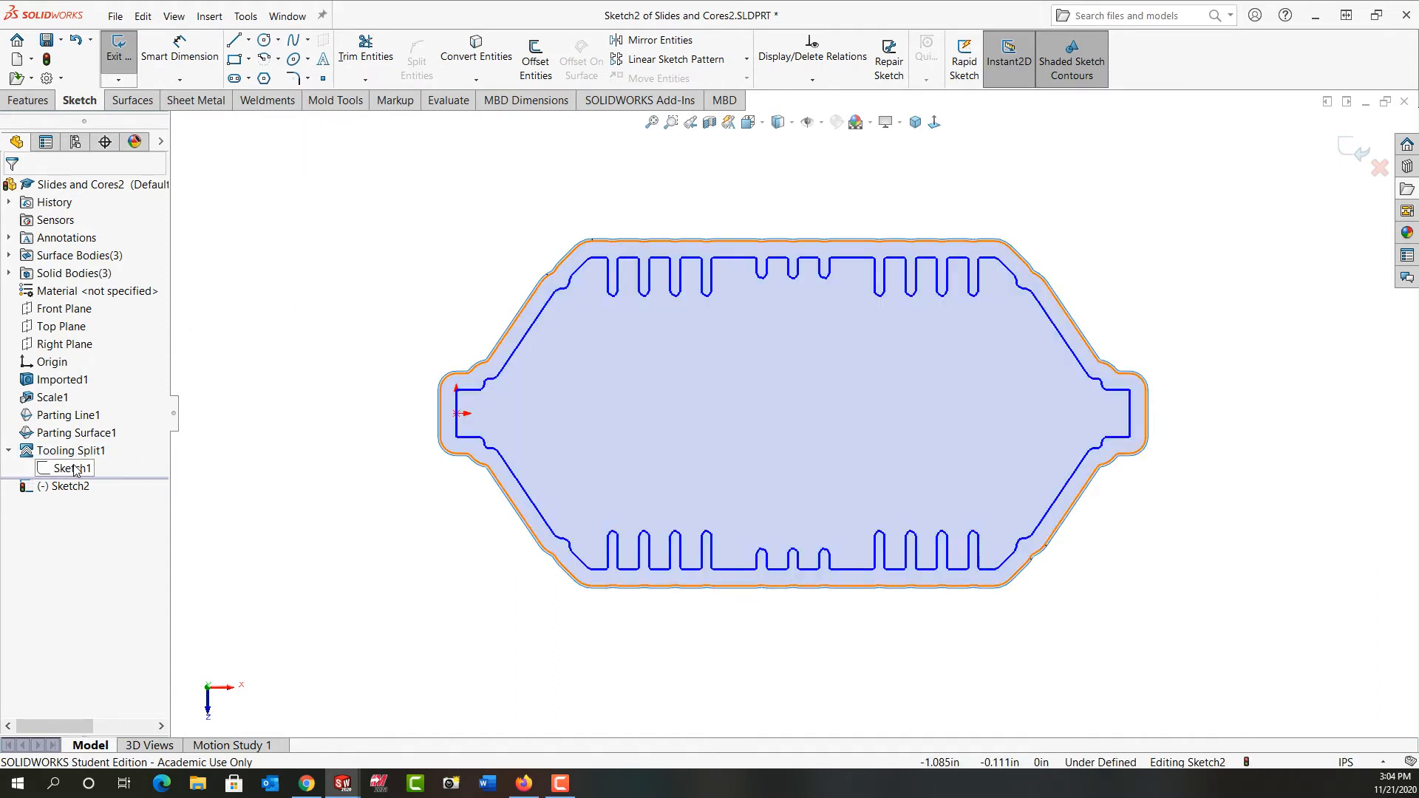
left_click(483, 58)
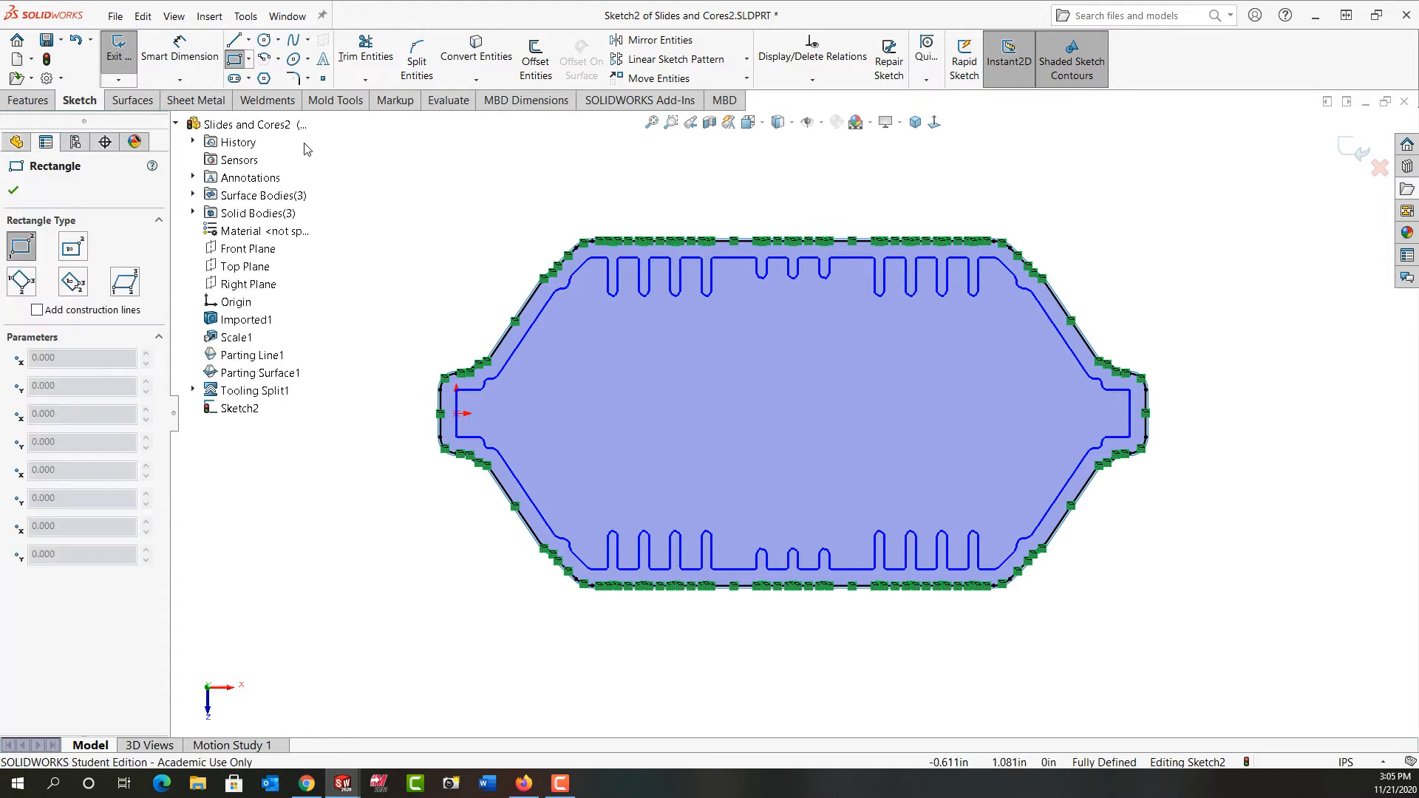
Draw a corner rectangle about 3.61 by 2.17 in enclosing the converted outline
left_click_drag(328, 146, 1232, 691)
left_click(1232, 691)
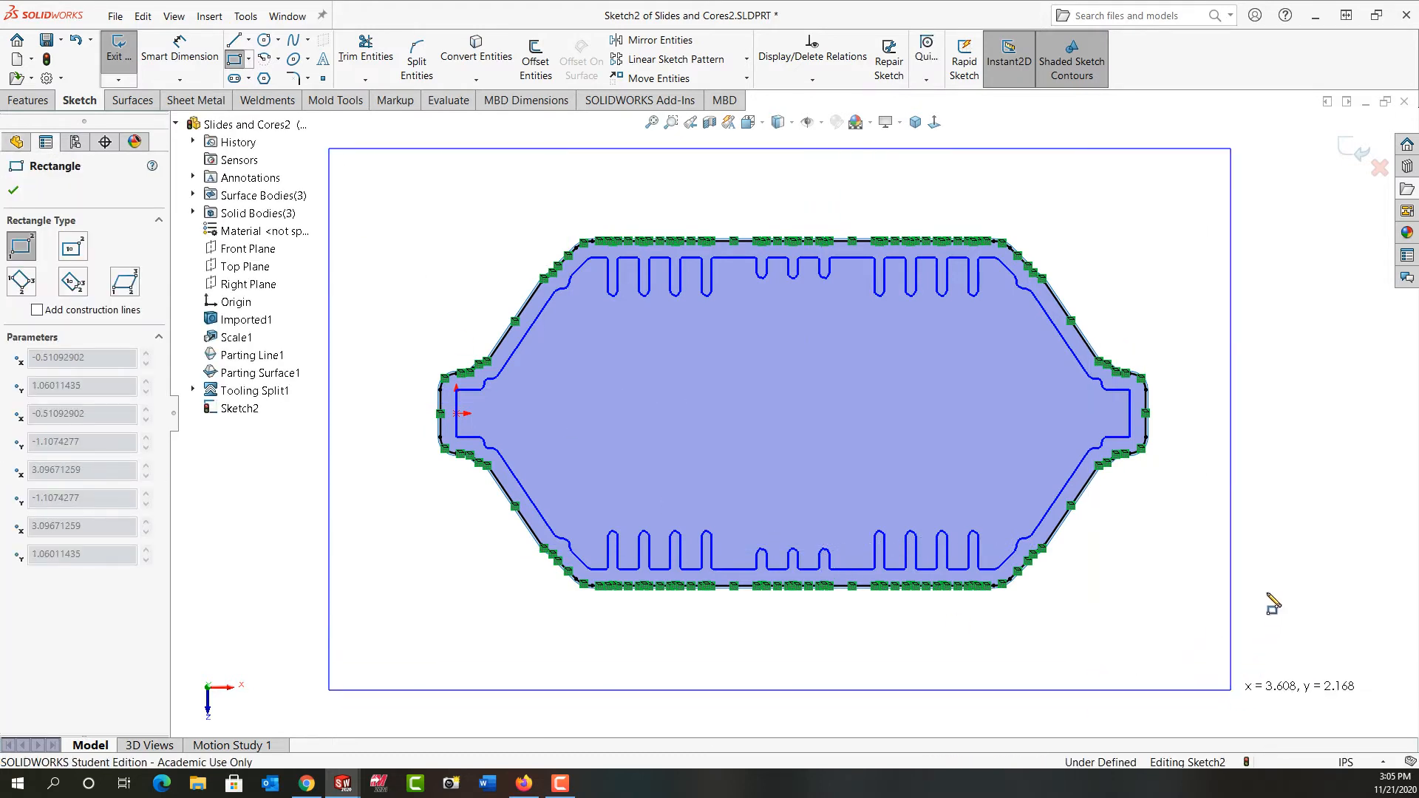
Dimension the rectangle's right and upper sides to 0.5 in from the converted outline
right_click_drag(1267, 592, 1273, 489)
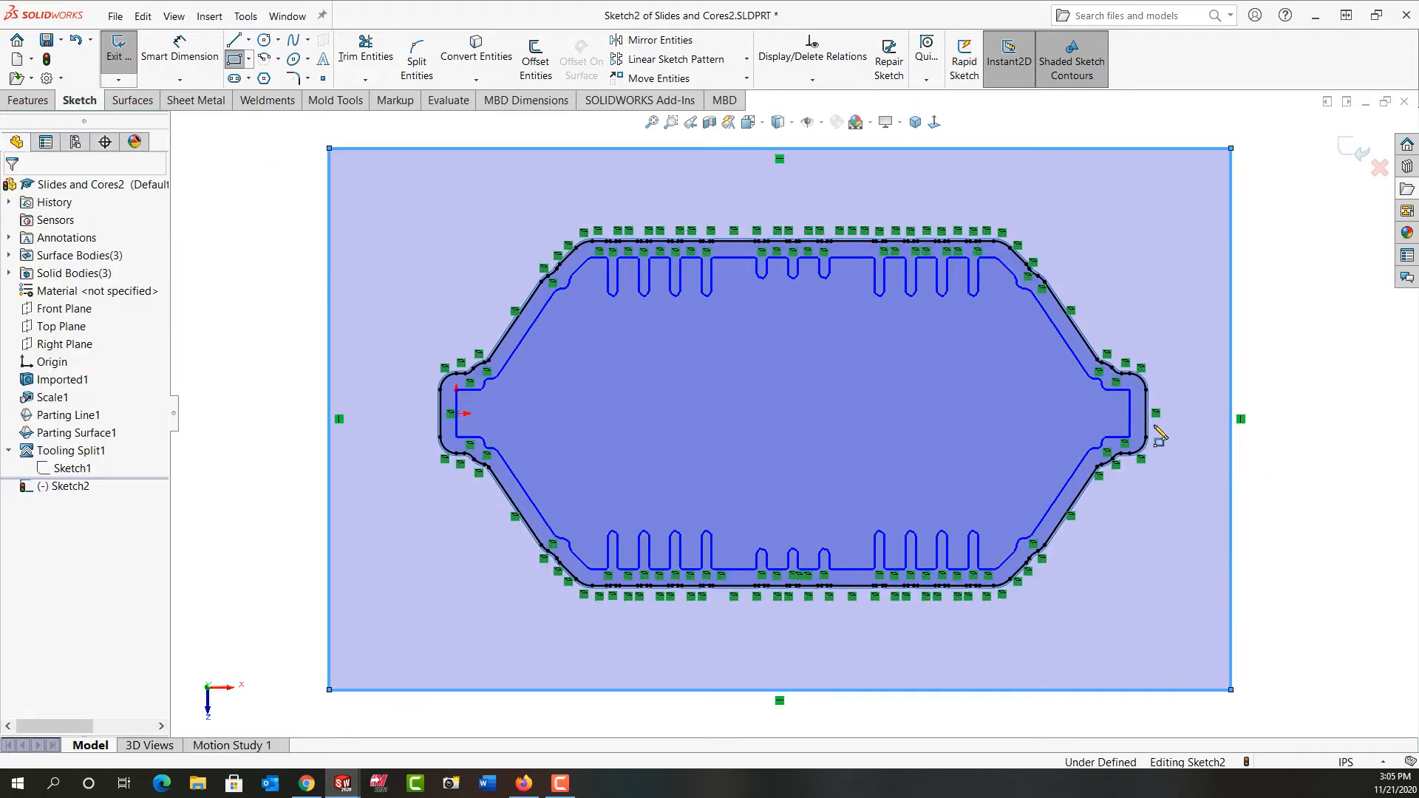
left_click(1148, 427)
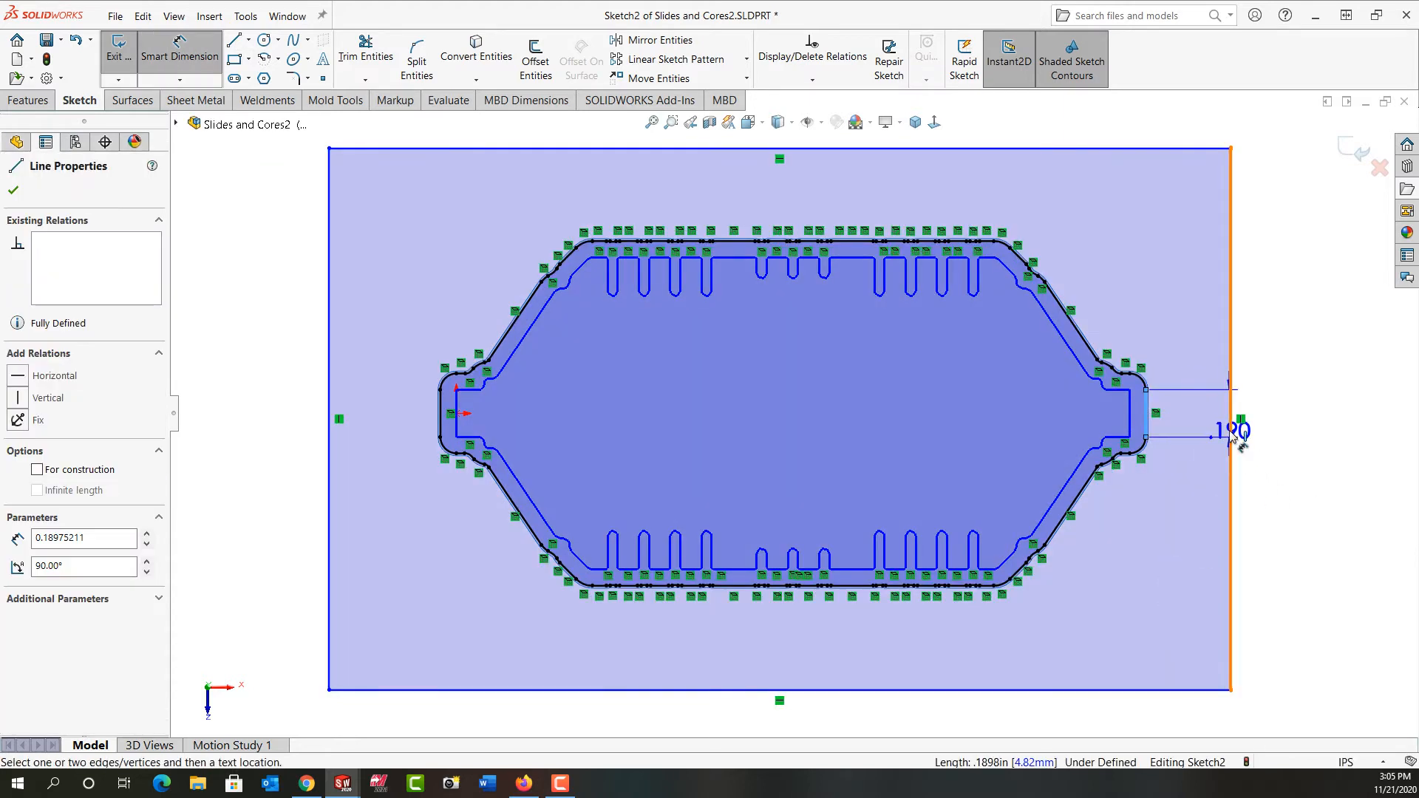
left_click(1231, 436)
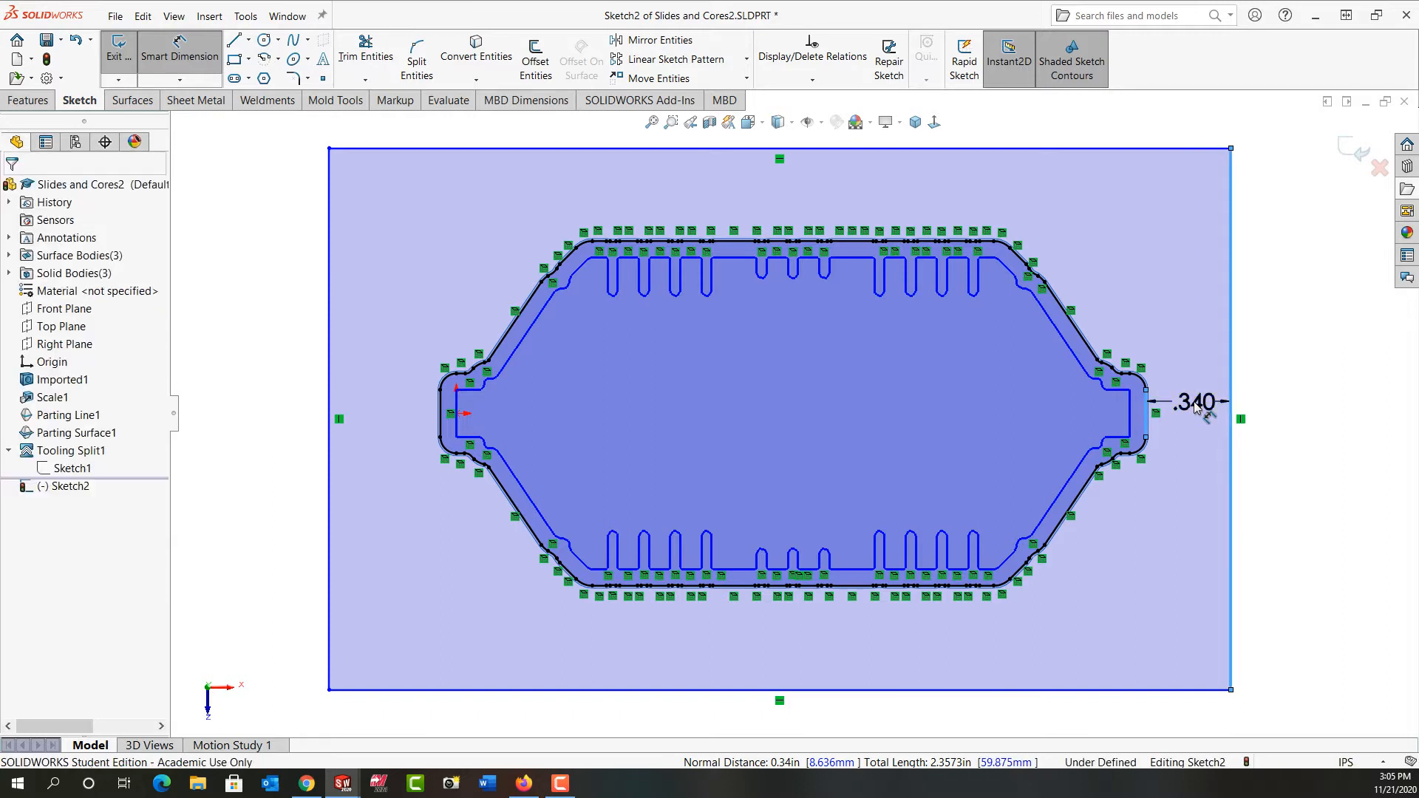
left_click(1196, 407)
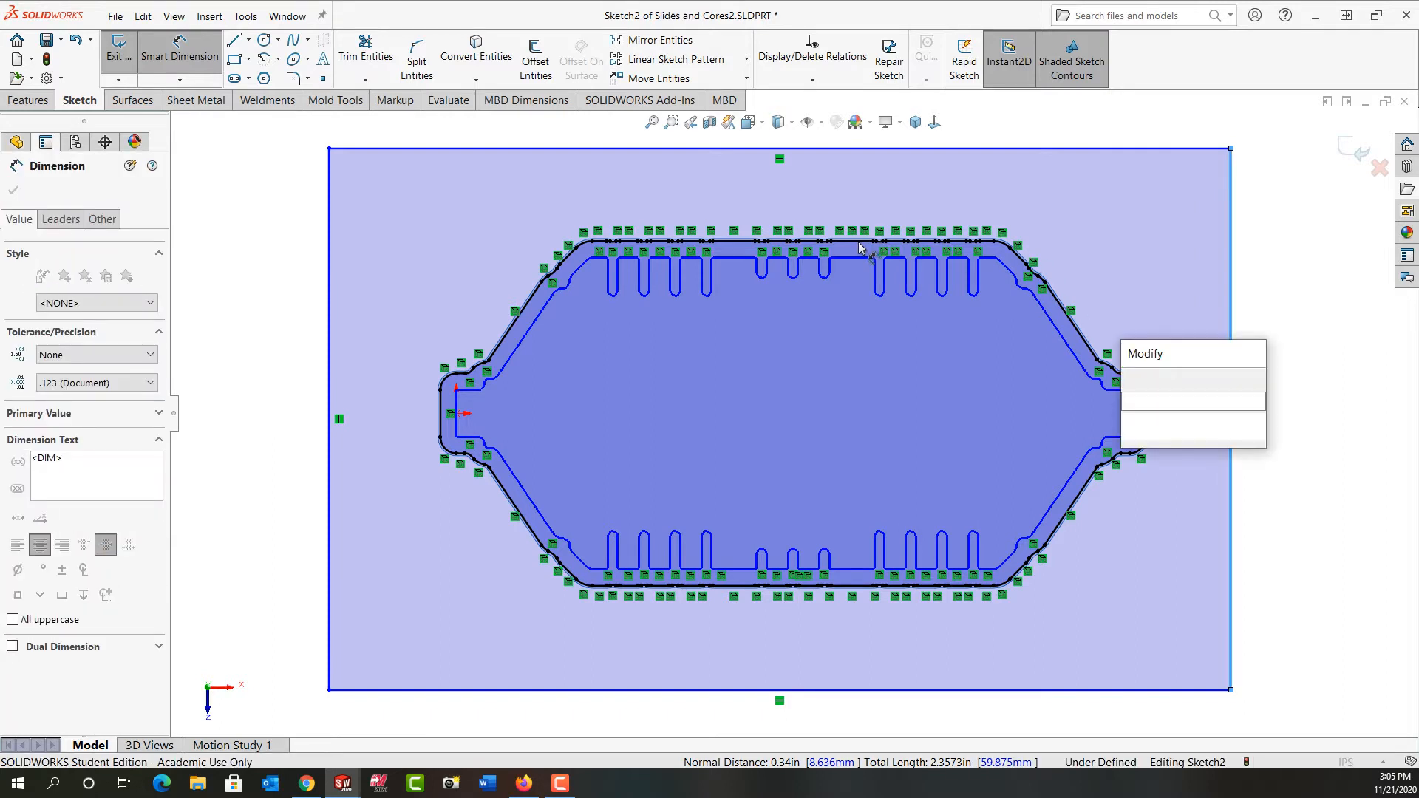
type(".5")
key("Return")
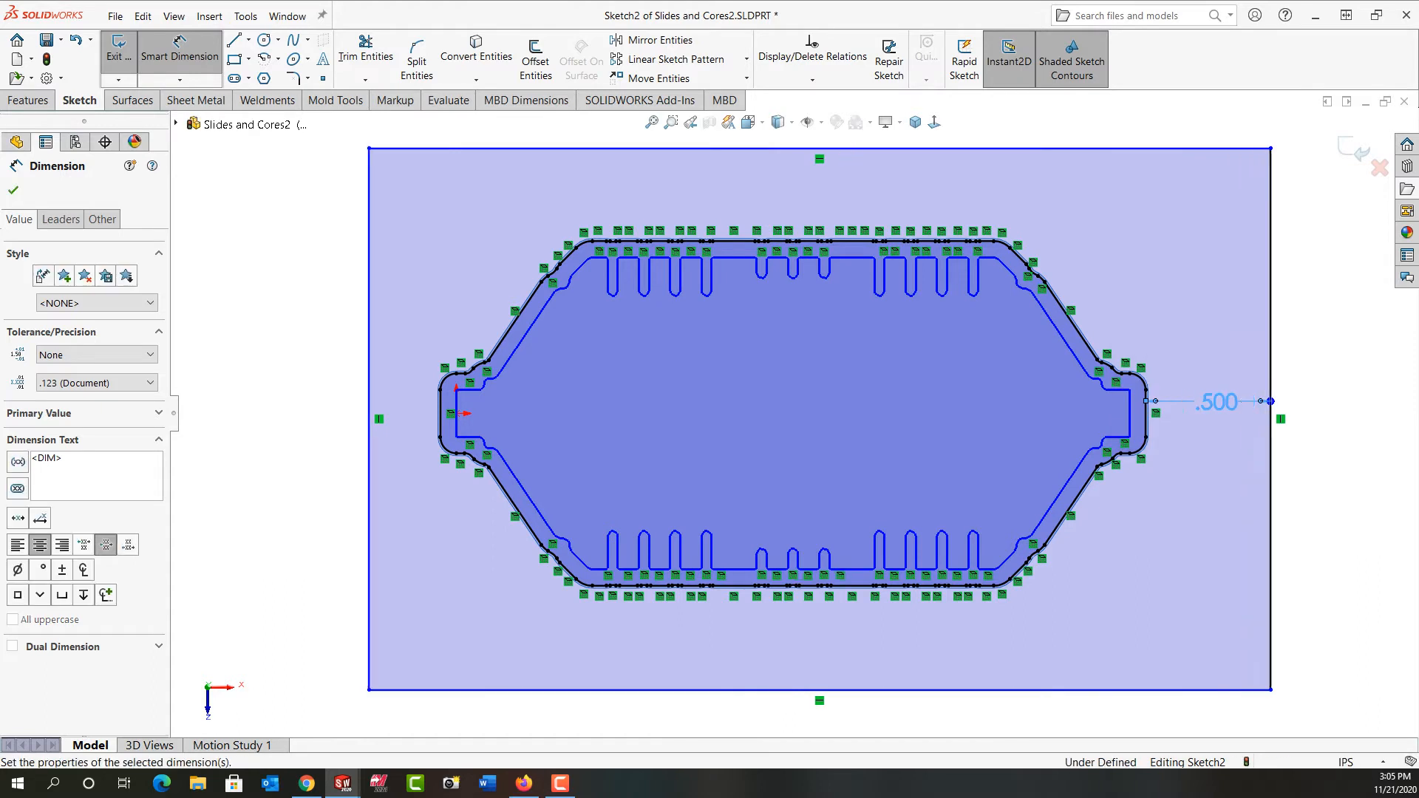
left_click(854, 149)
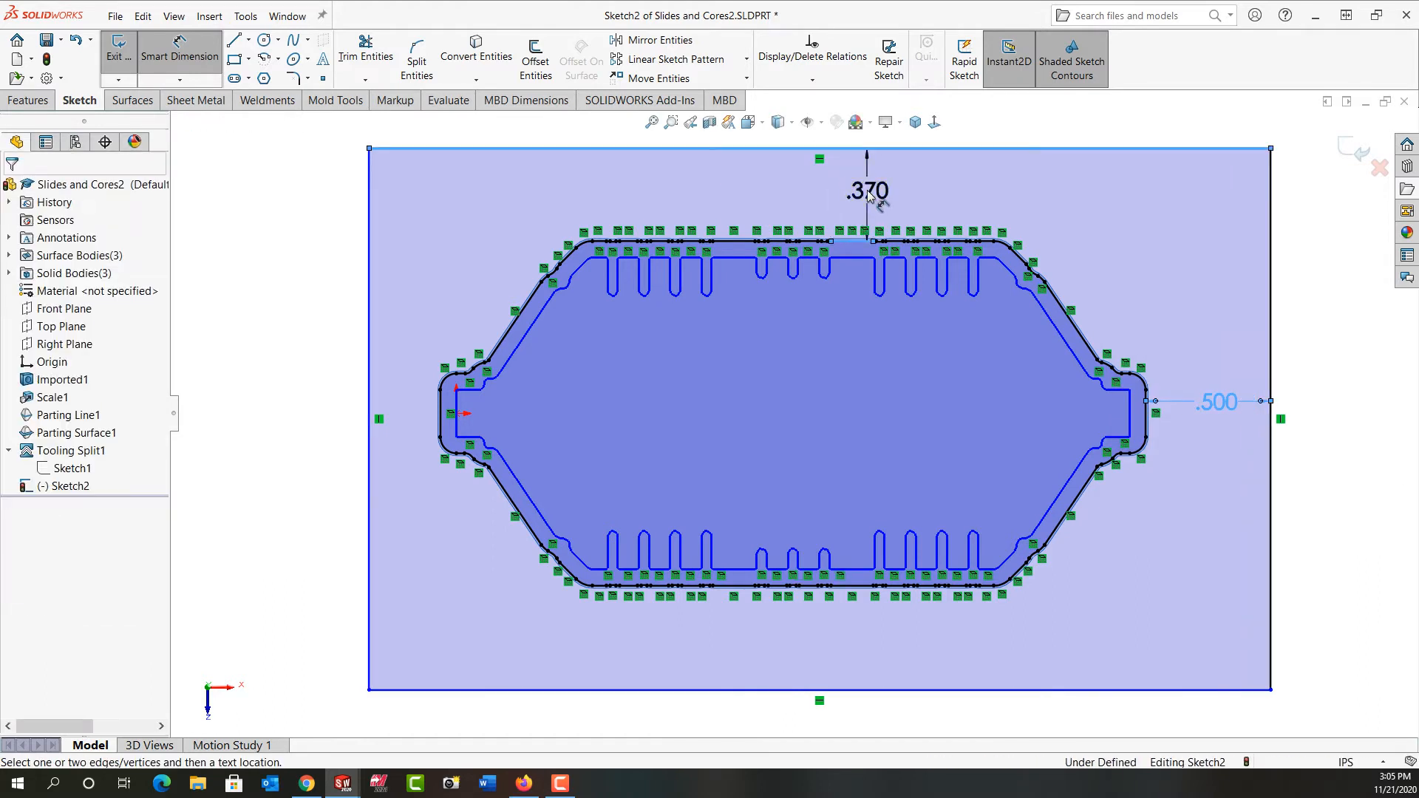
left_click(869, 193)
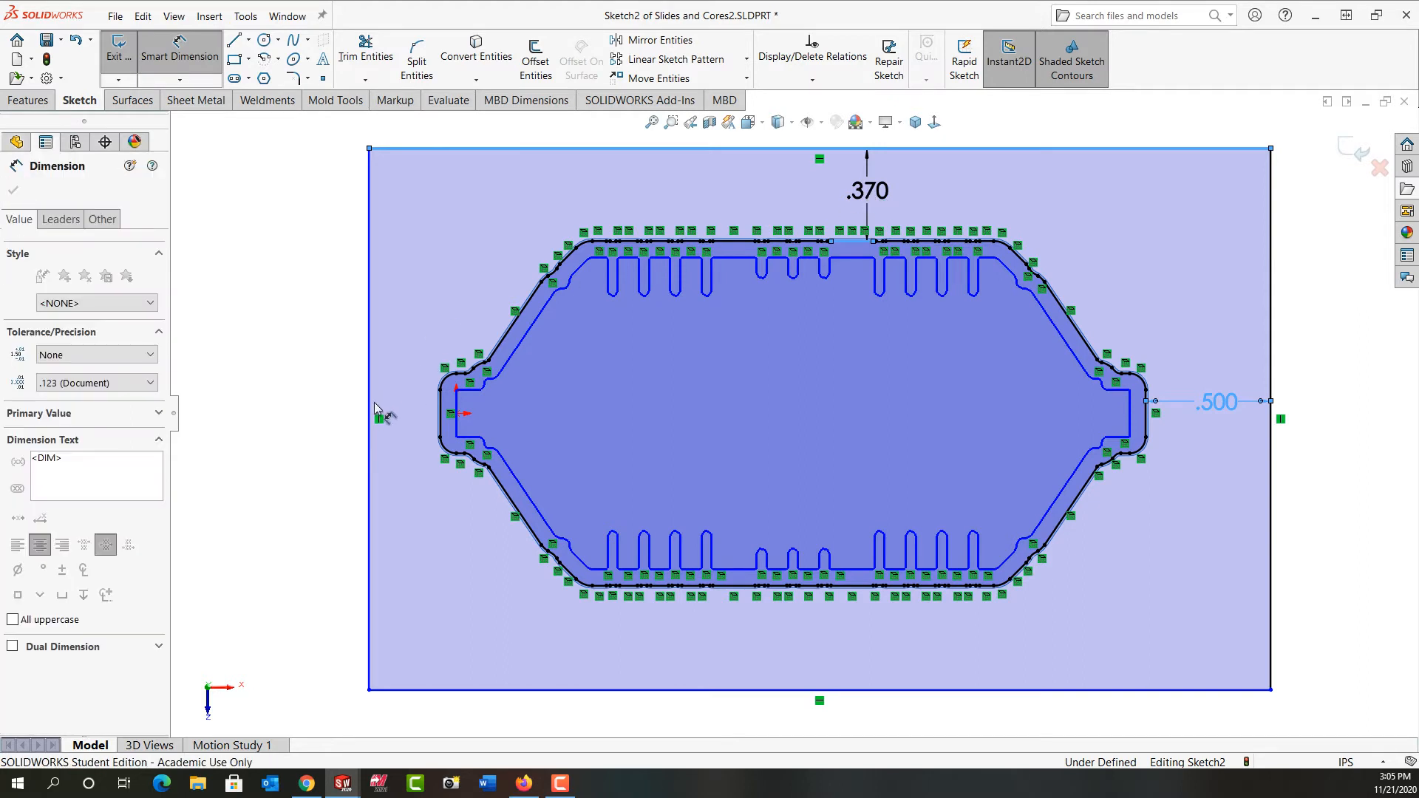
key("Return")
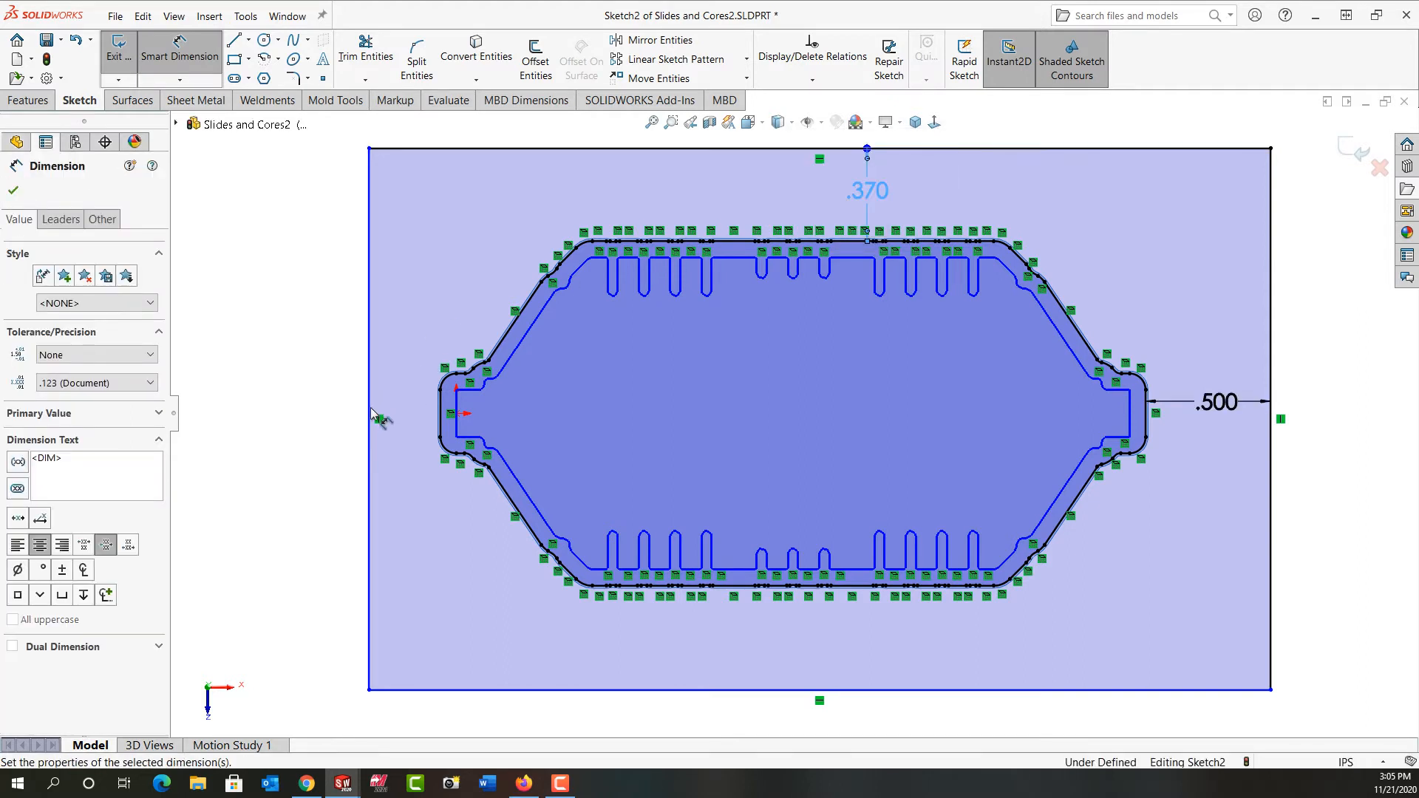
Dimension the rectangle's left side to 0.5 in from the outline's left end
left_click(371, 414)
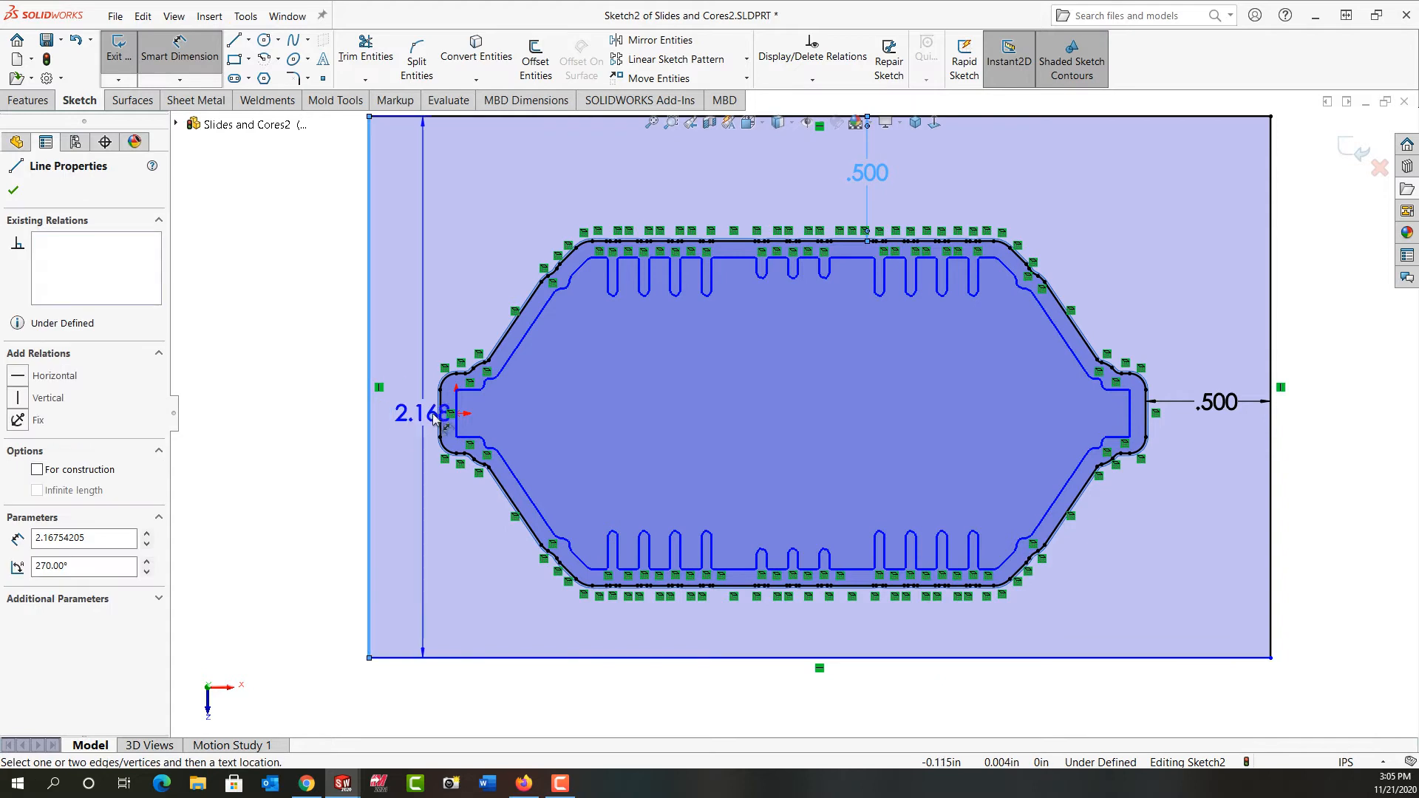
left_click(442, 414)
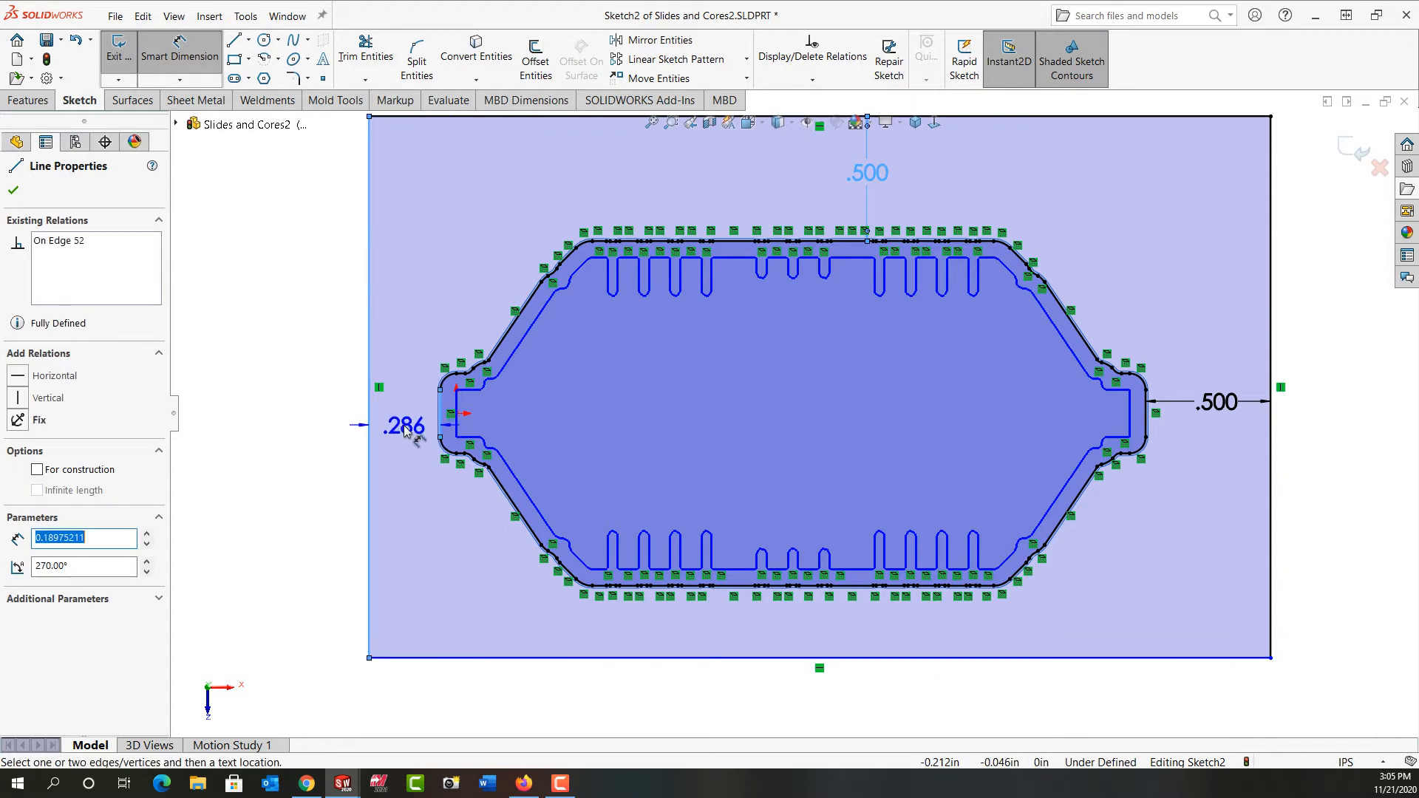
left_click(405, 431)
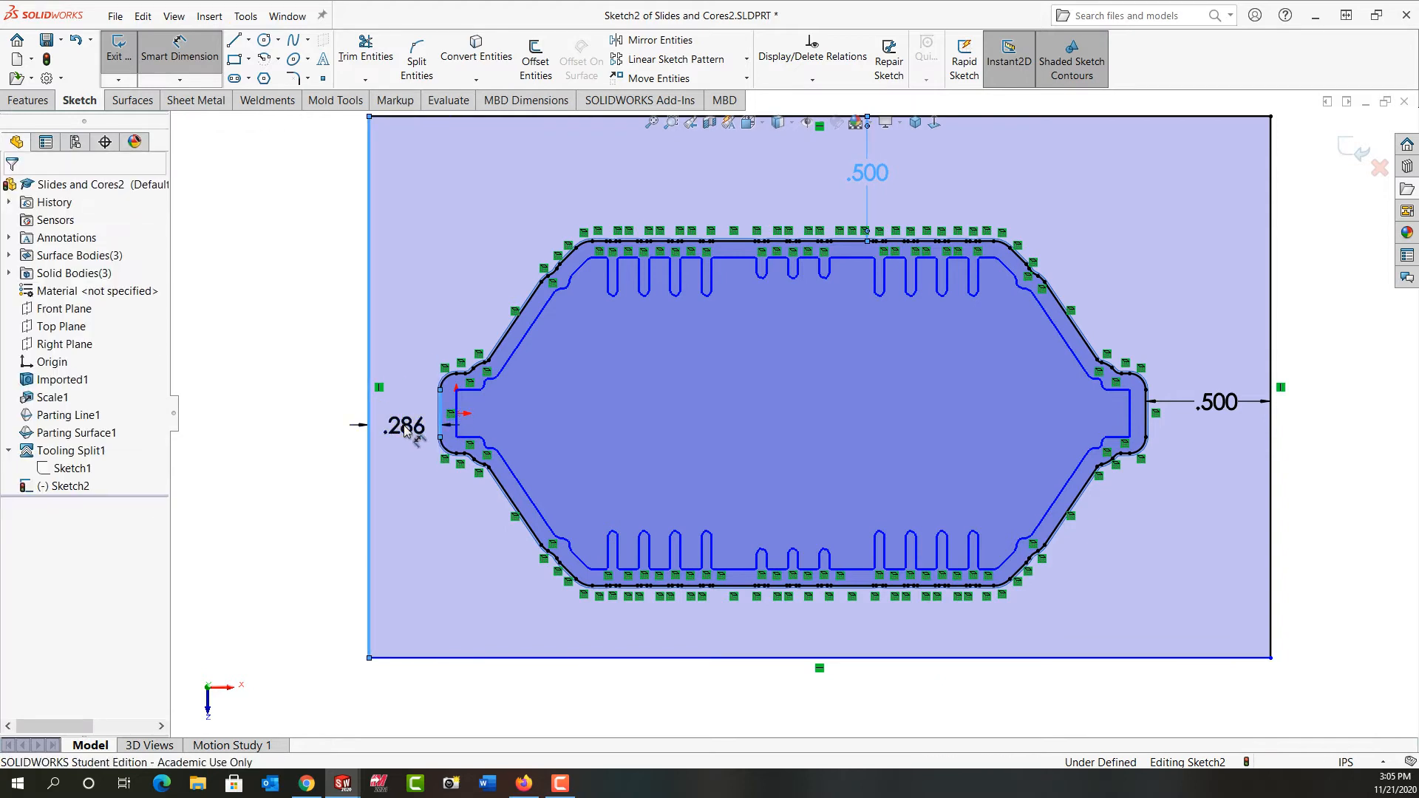
double_click(405, 426)
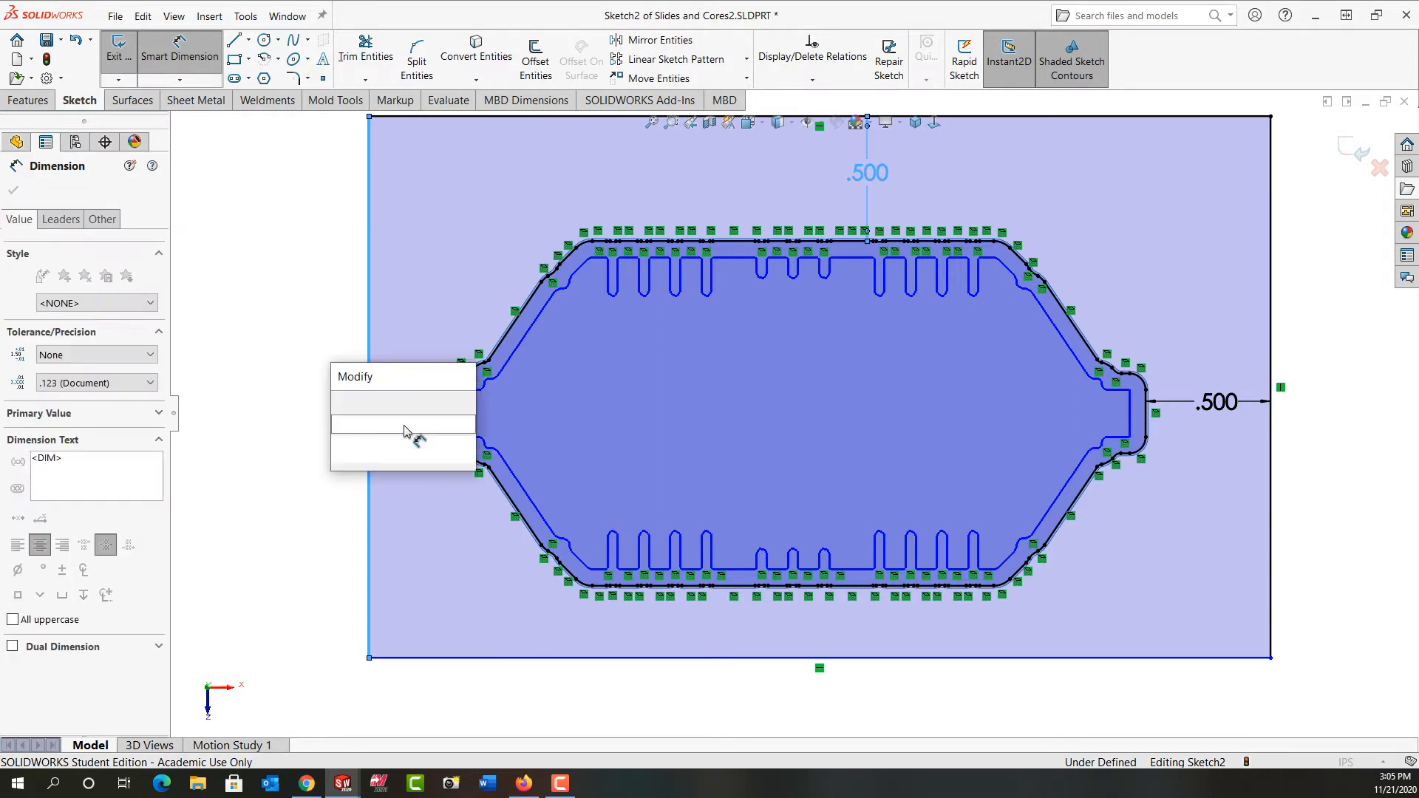
type(".5")
key("Return")
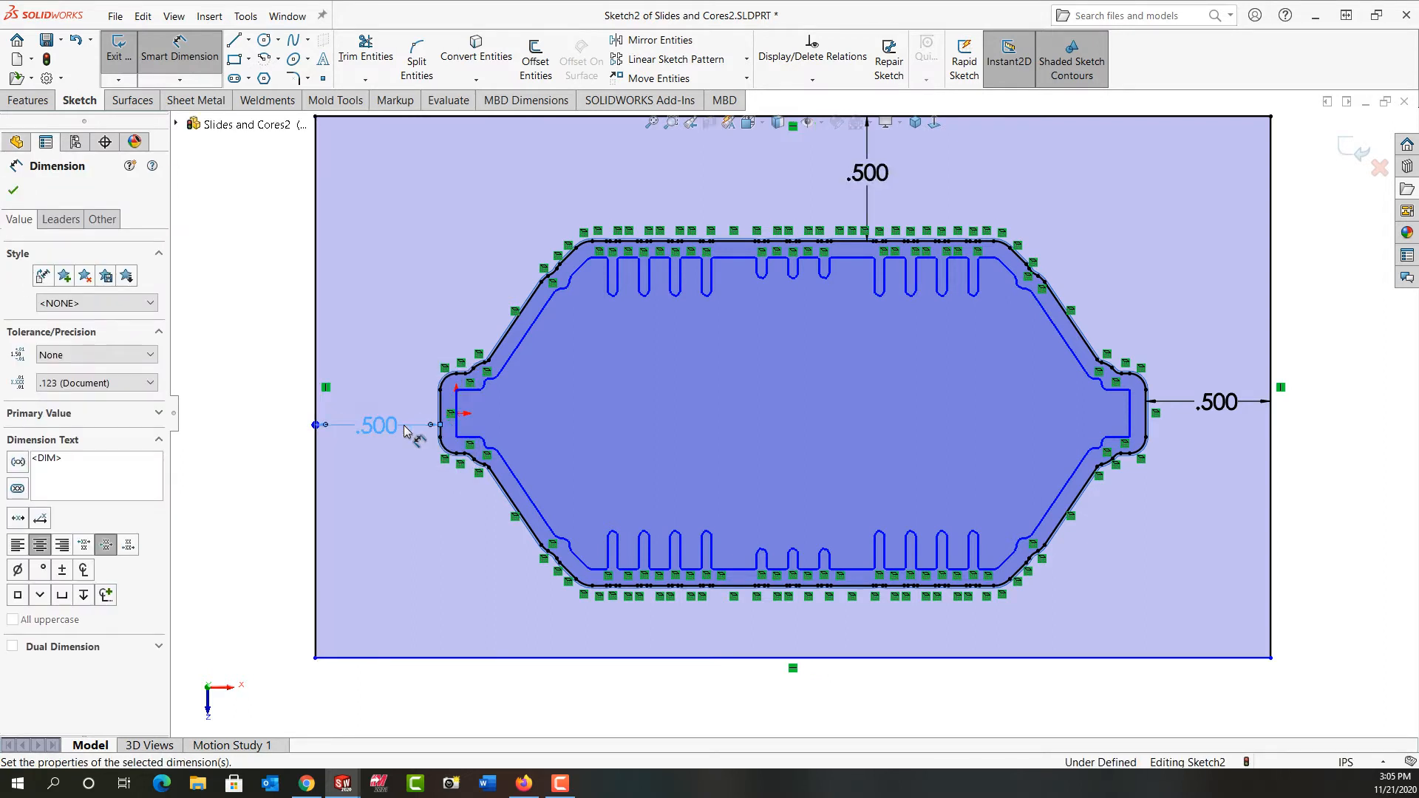
Dimension the rectangle's lower side to 0.5 in from the converted outline and exit the sketch
left_click(850, 588)
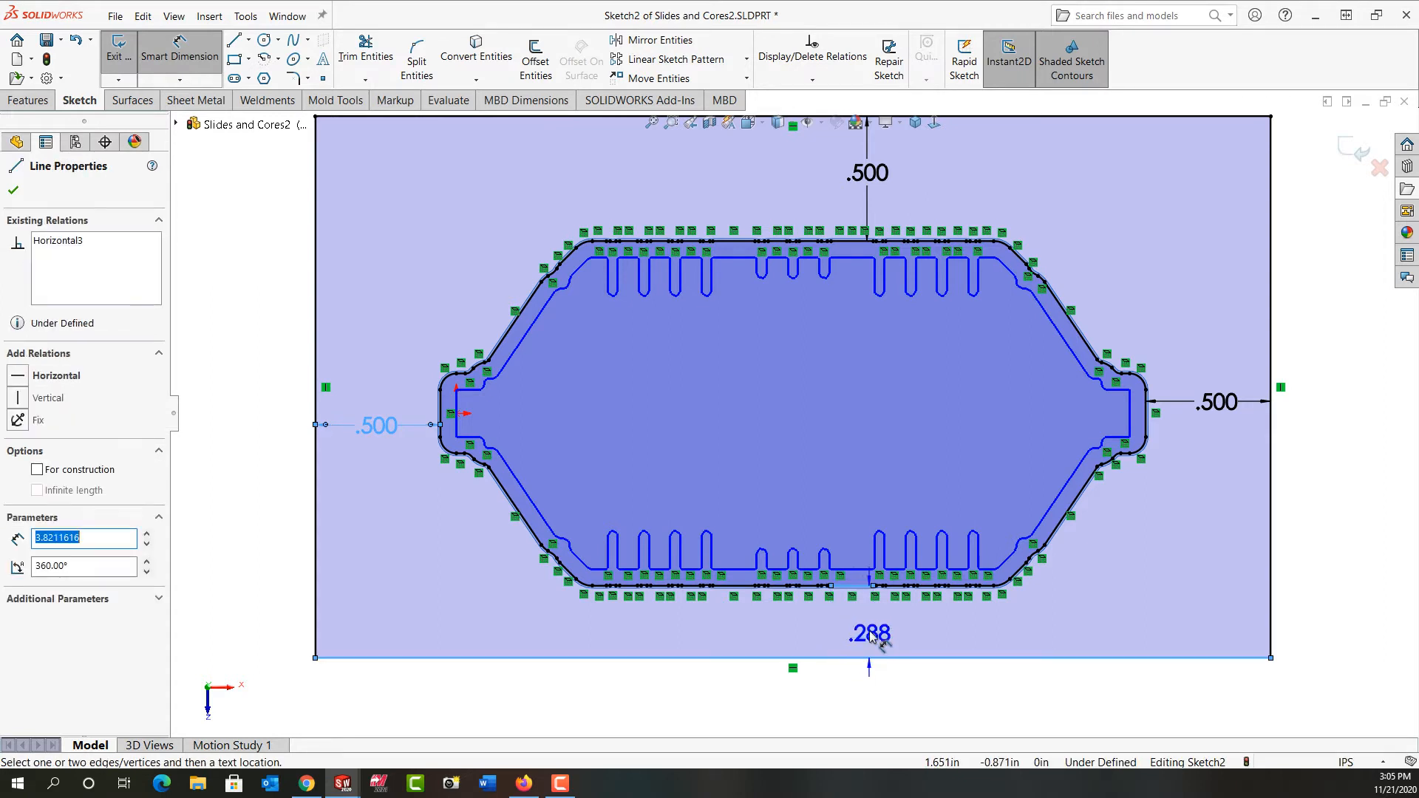
left_click(874, 636)
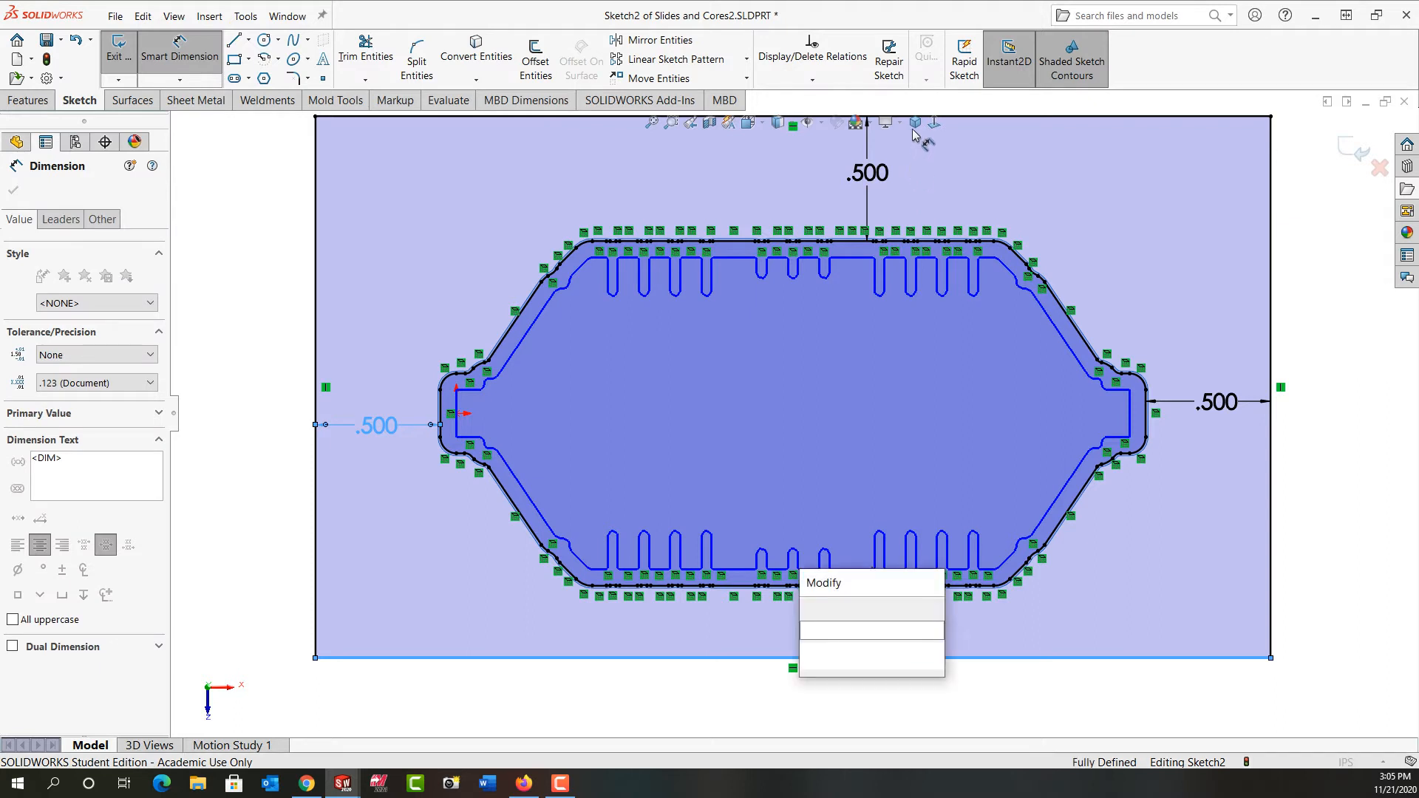
key("Return")
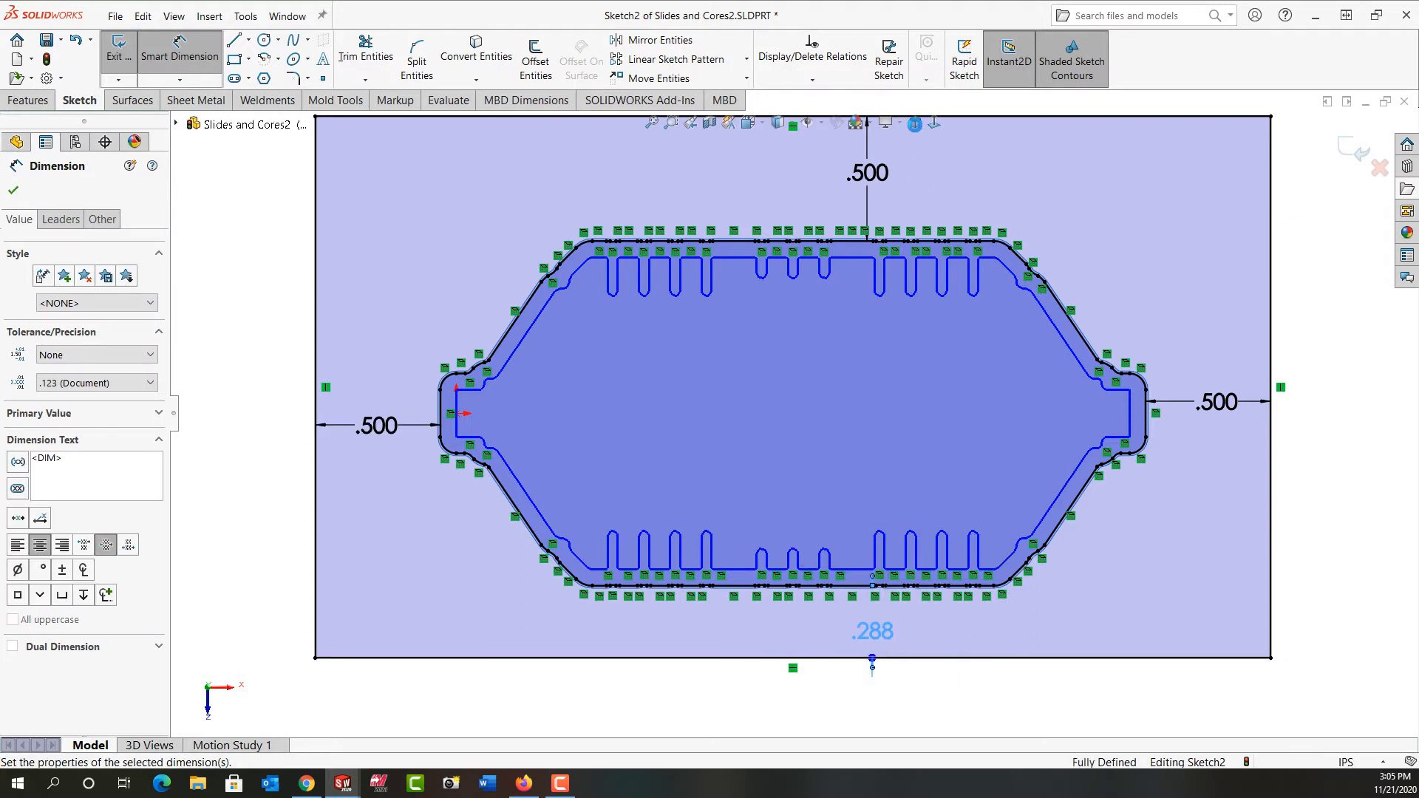
key("ctrl+7")
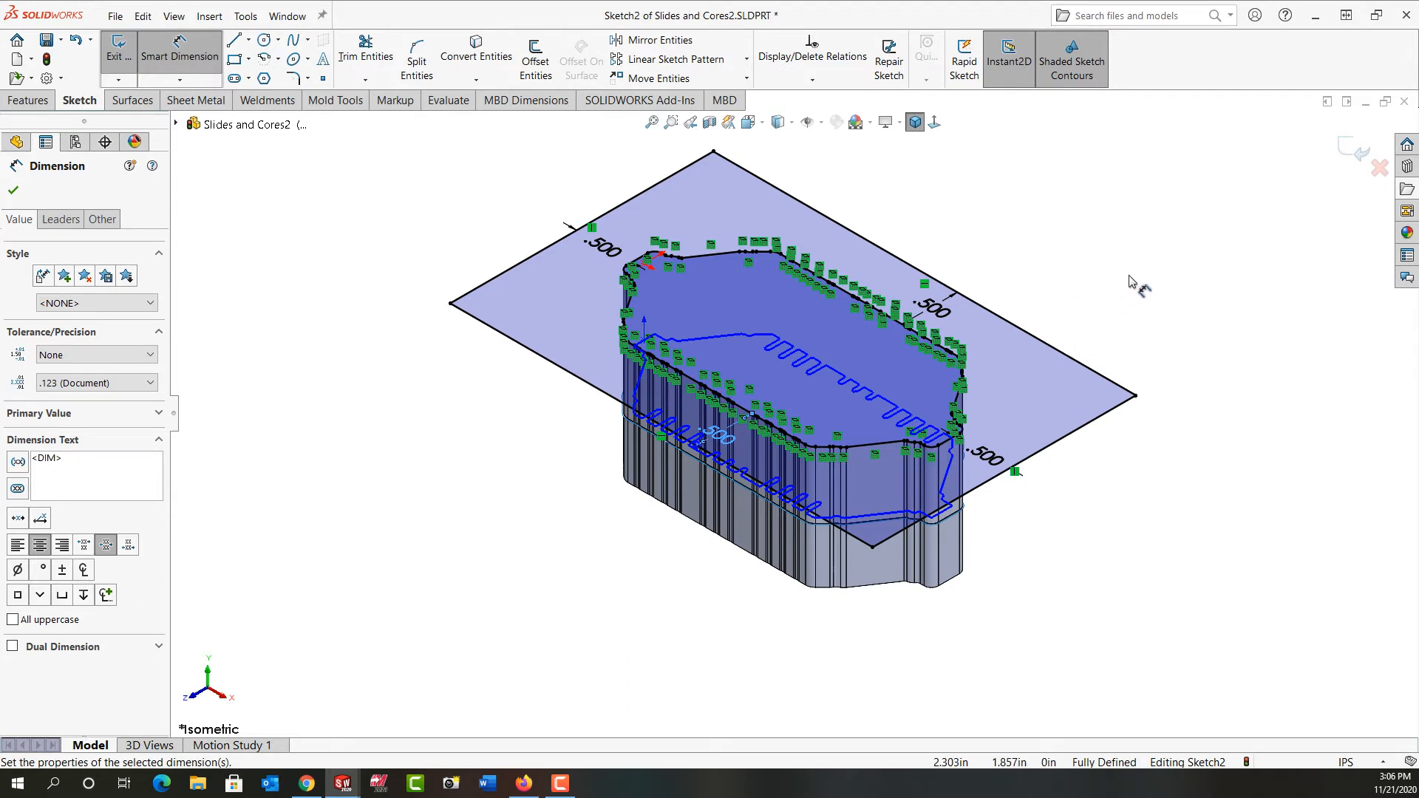
left_click(1354, 150)
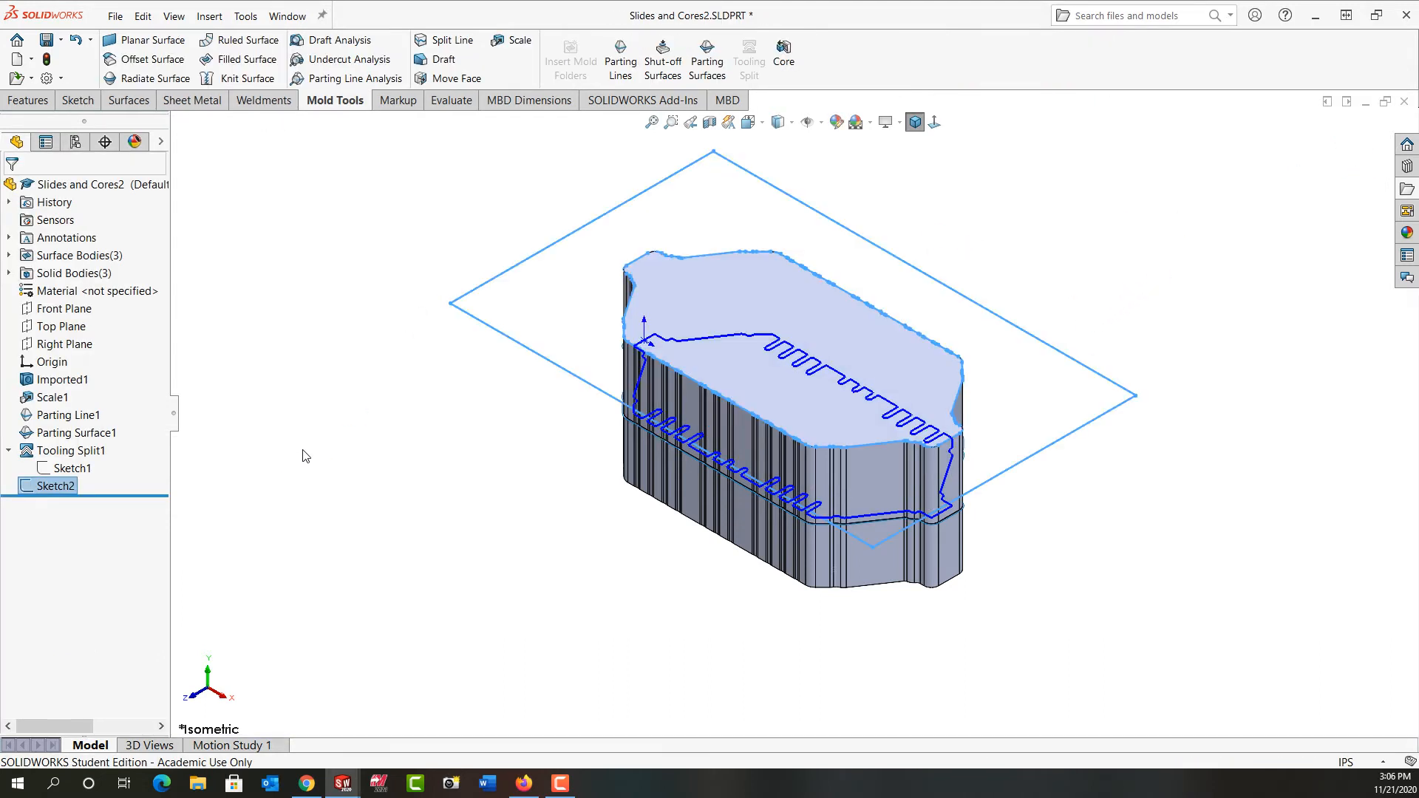
Extrude the sketch 0.6 in downward in the reversed direction, merging the result only with the upper tooling body, Tooling Split1[2]
left_click(41, 102)
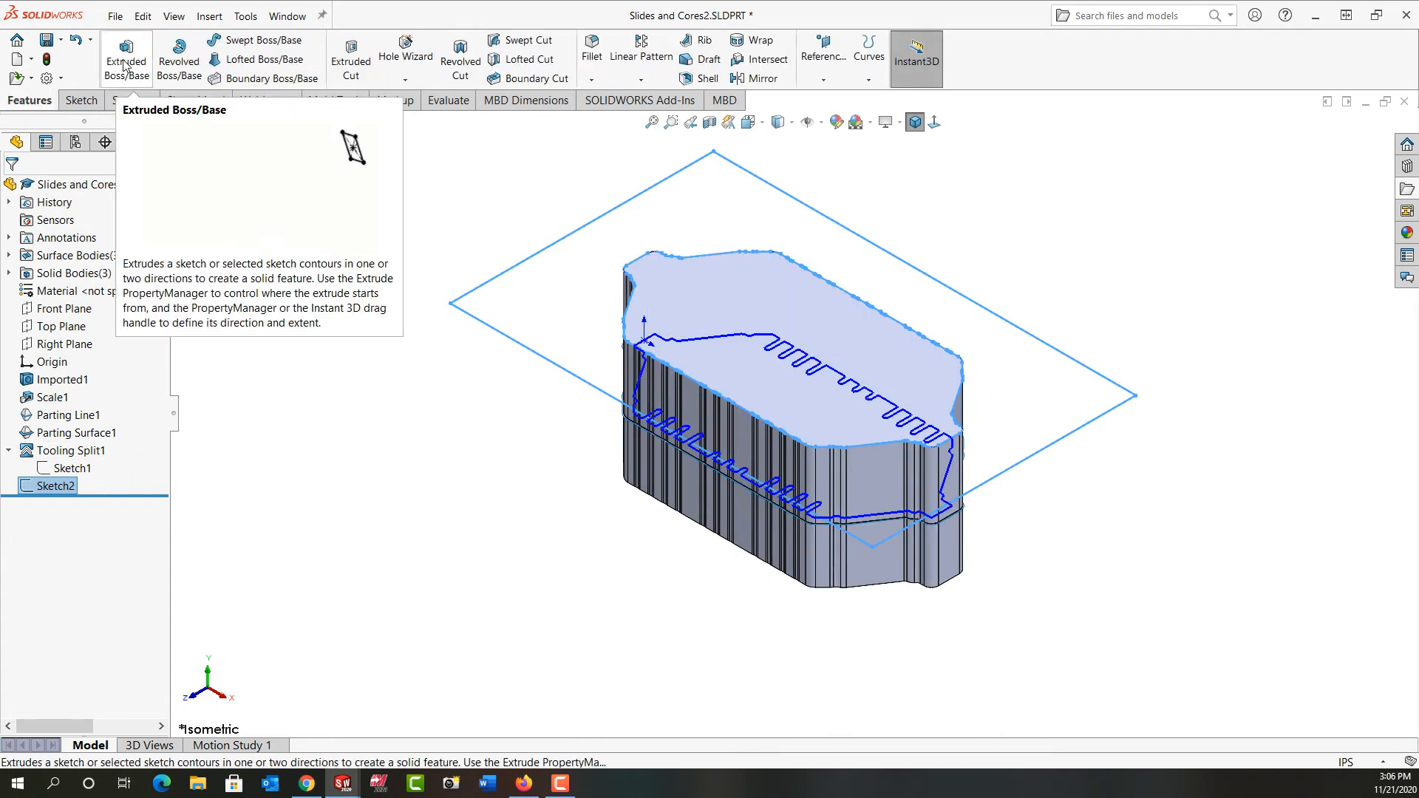
left_click(125, 66)
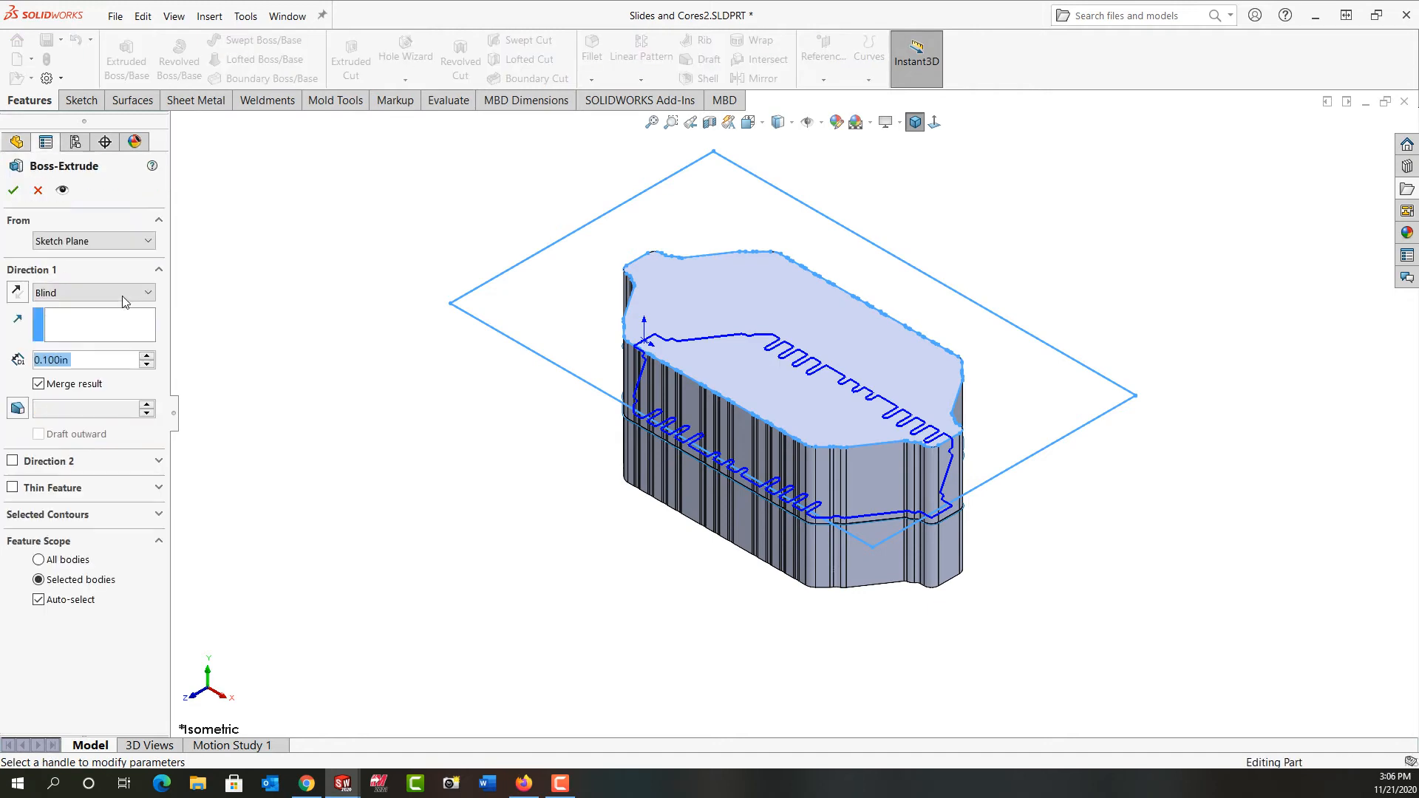
type("0.6")
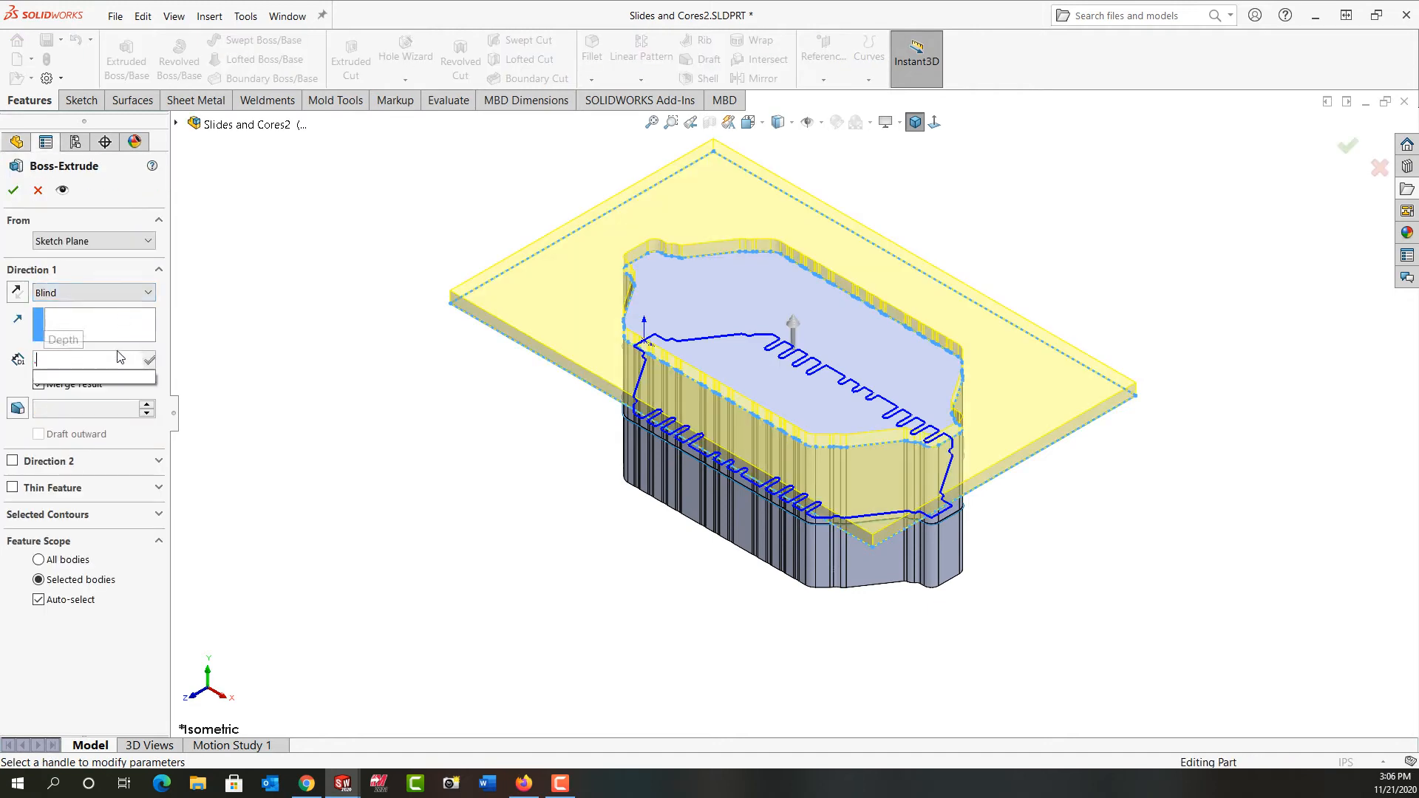
key("Return")
left_click(26, 299)
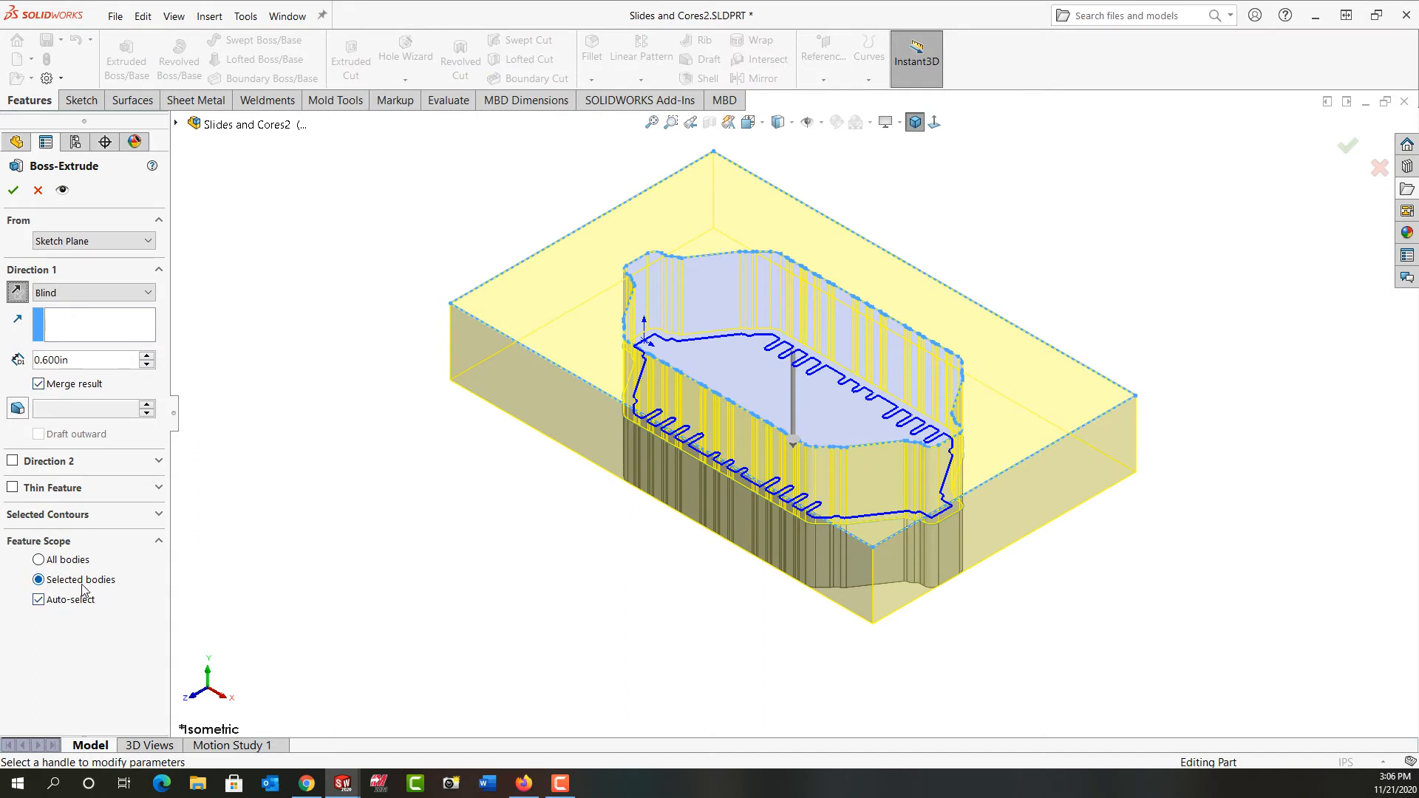
left_click(38, 601)
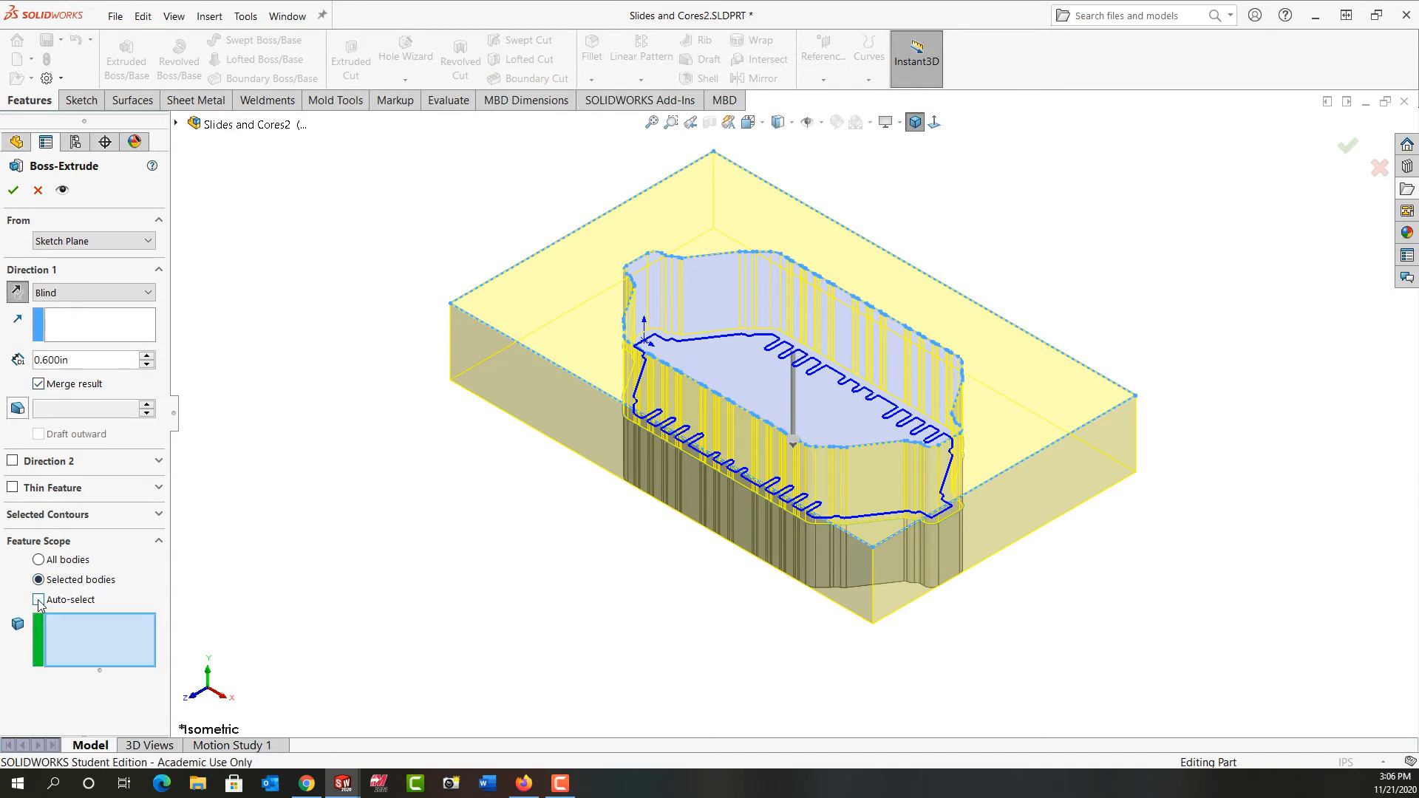
left_click(698, 297)
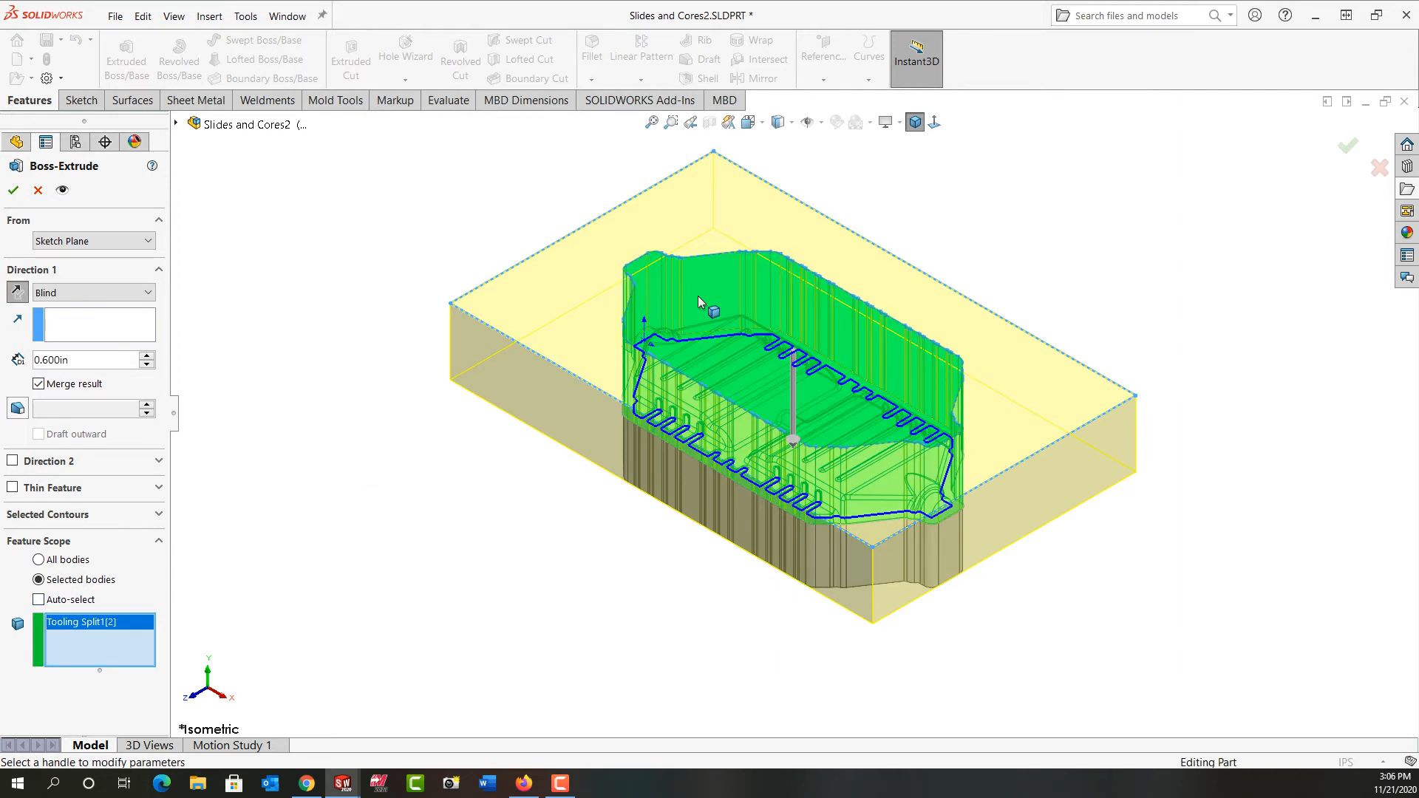
right_click(444, 473)
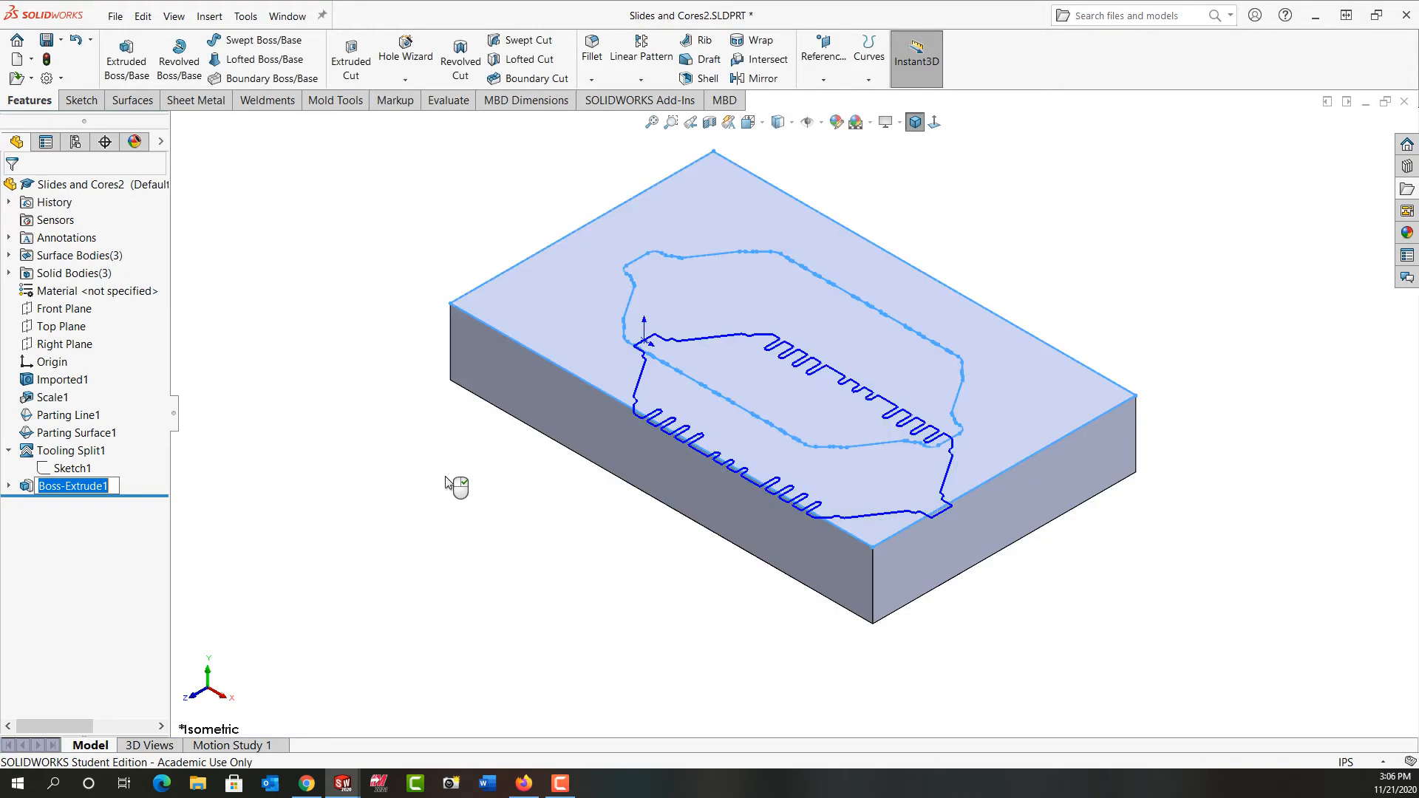
Start a sketch on the lower tooling body's underside and convert the entities of Boss-Extrude1's Sketch2 into it
middle_click_drag(368, 574, 378, 369)
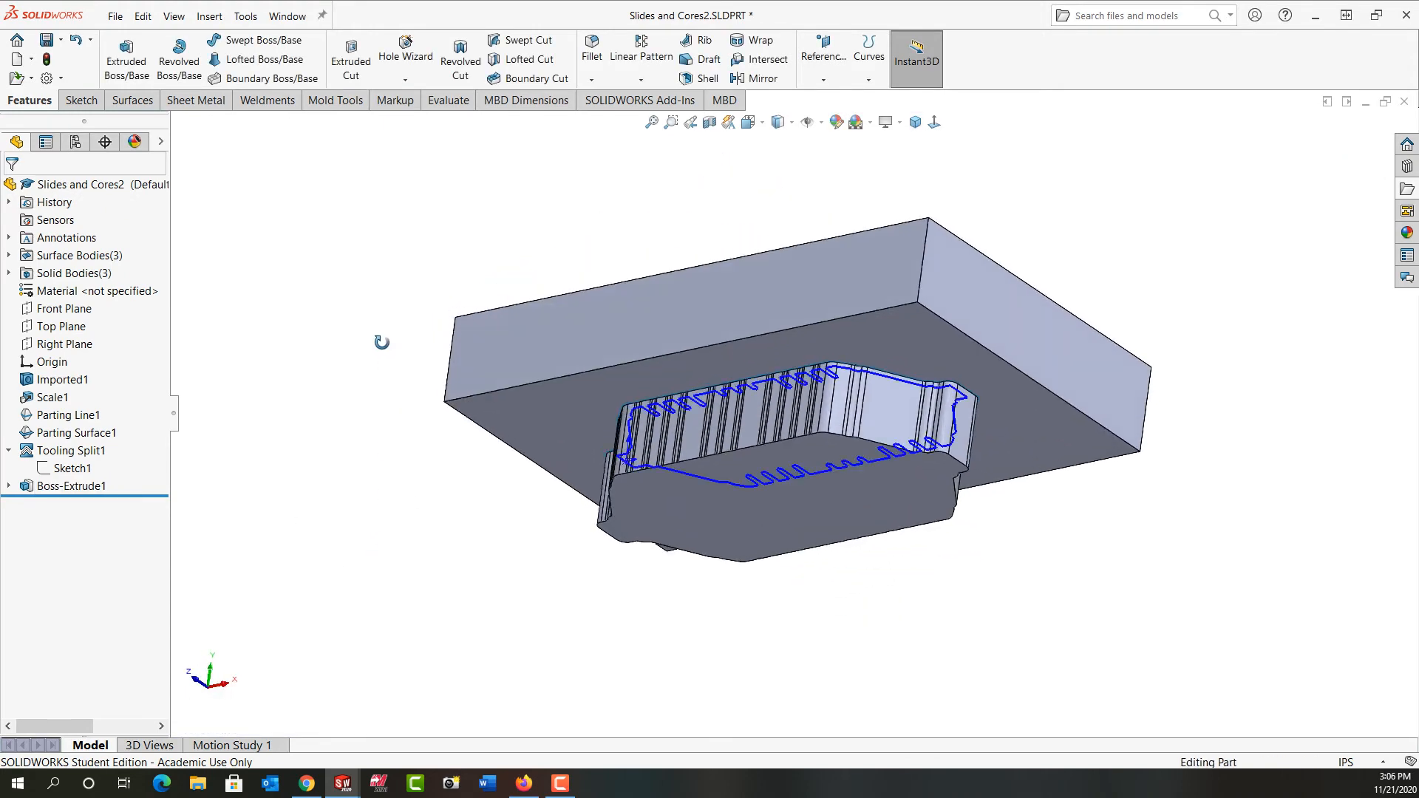
left_click(9, 273)
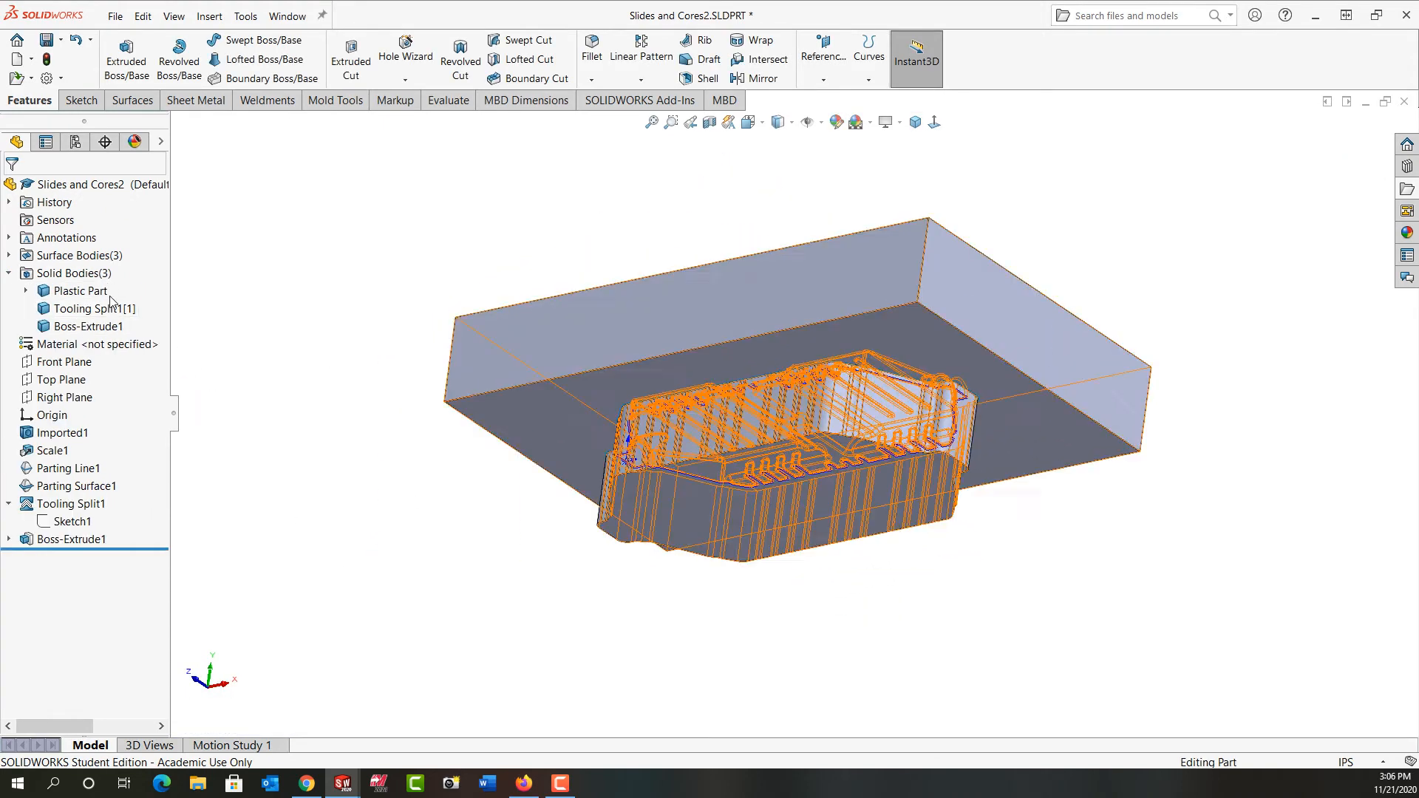
middle_click_drag(445, 553, 478, 498)
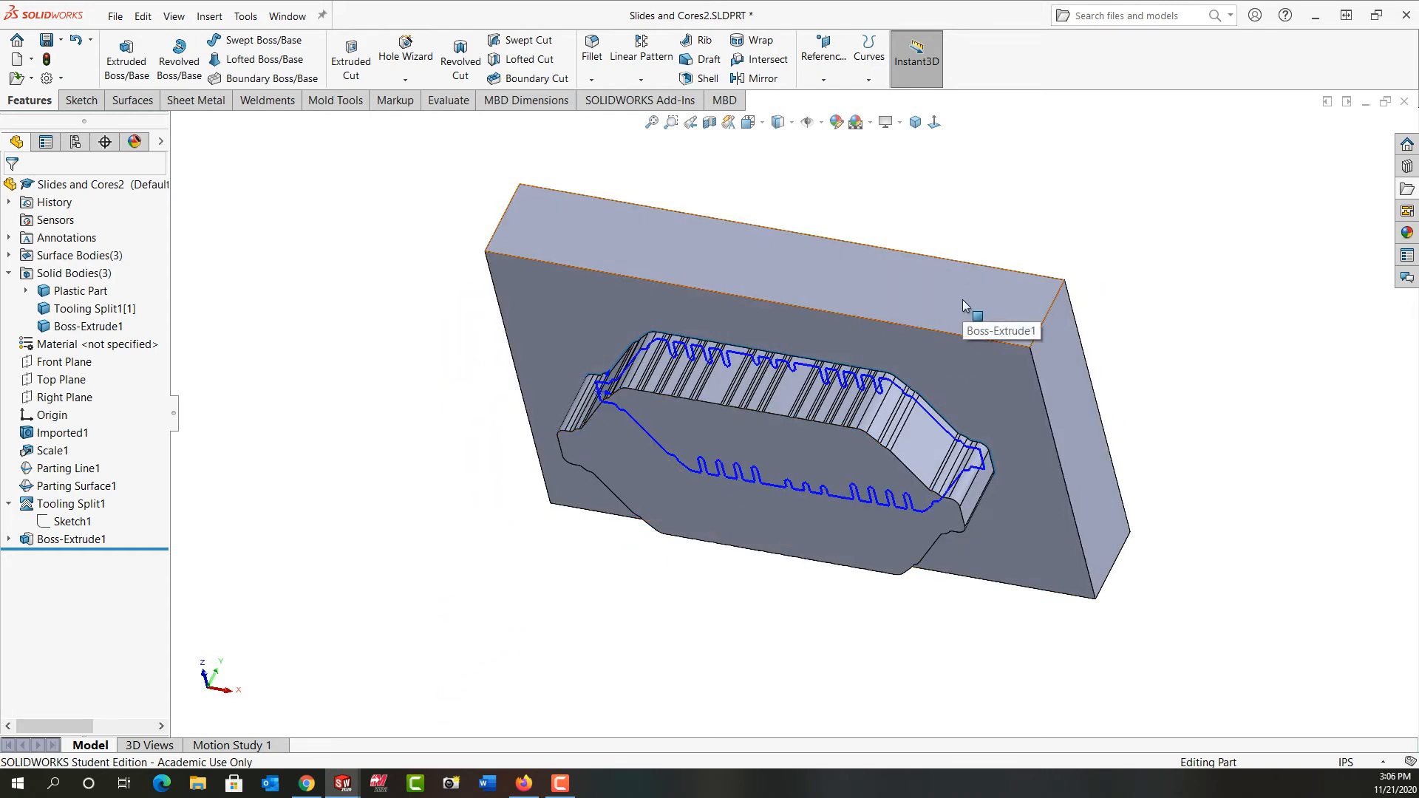
left_click(779, 520)
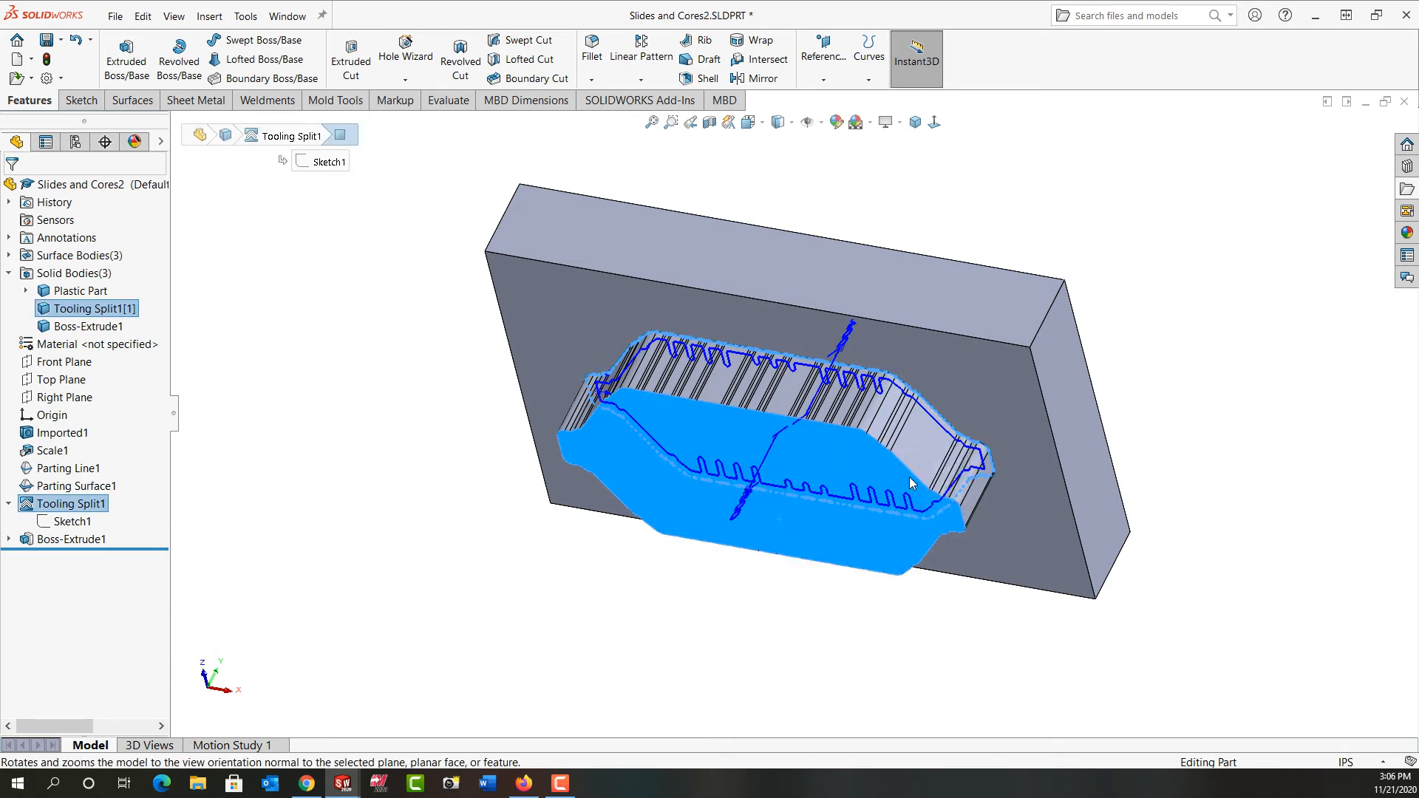
left_click(911, 476)
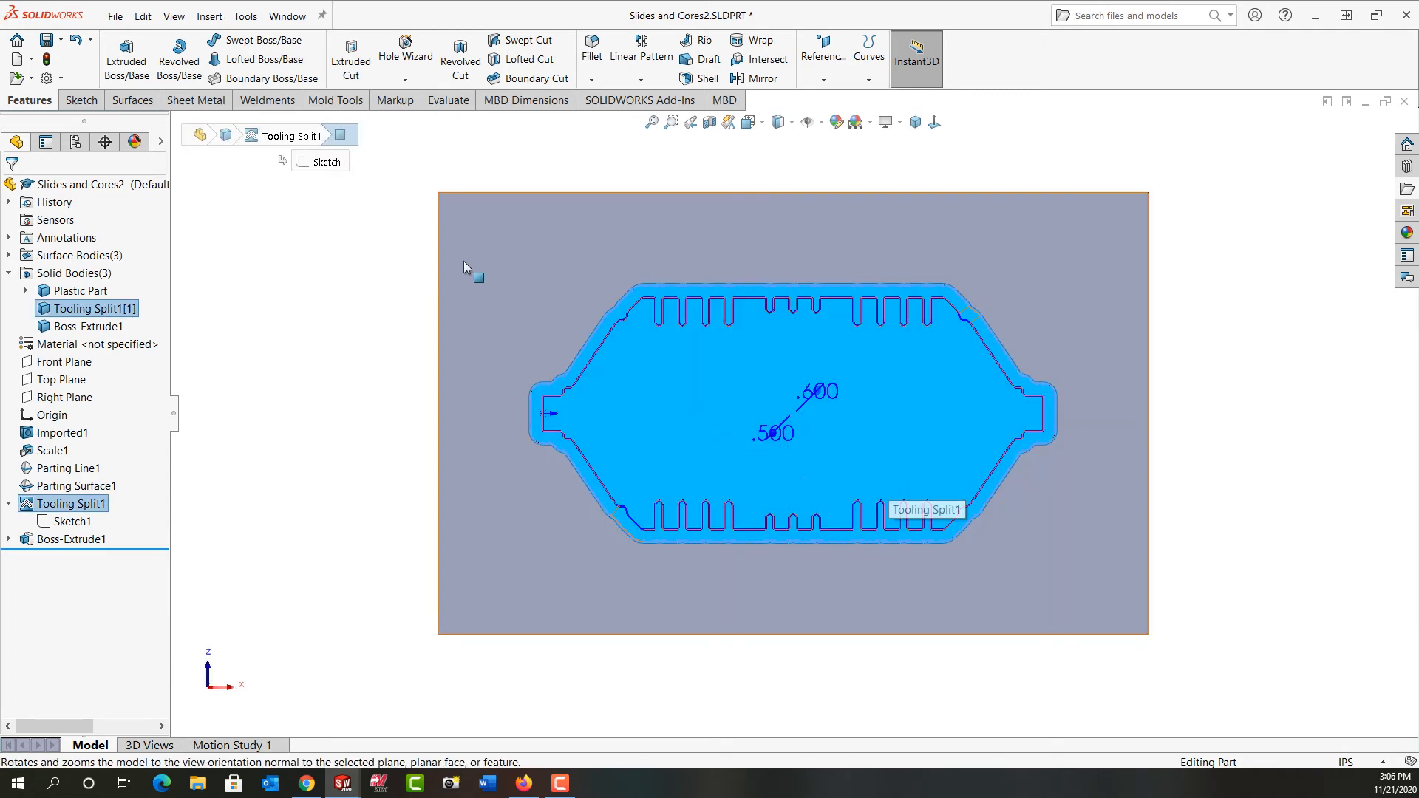
left_click(127, 53)
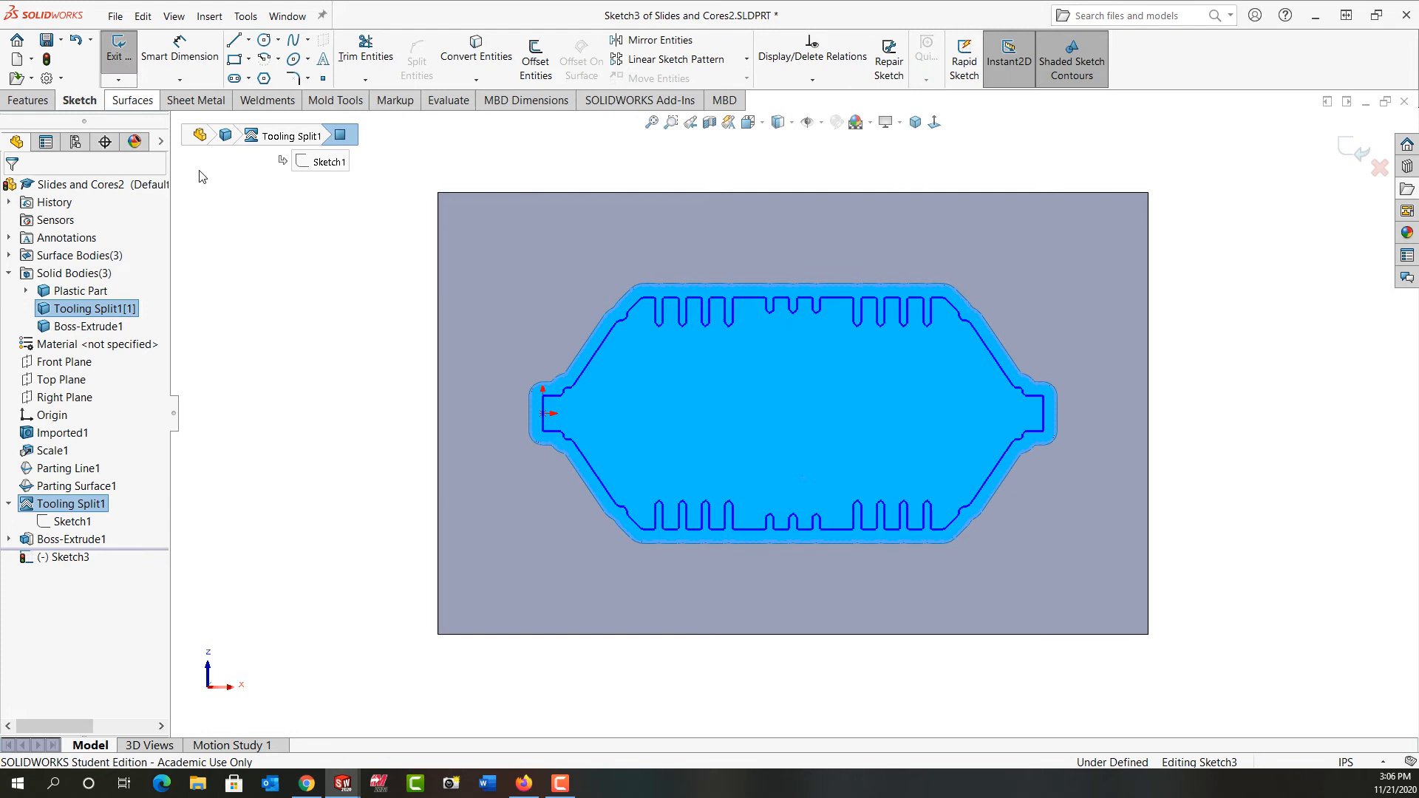
left_click(274, 260)
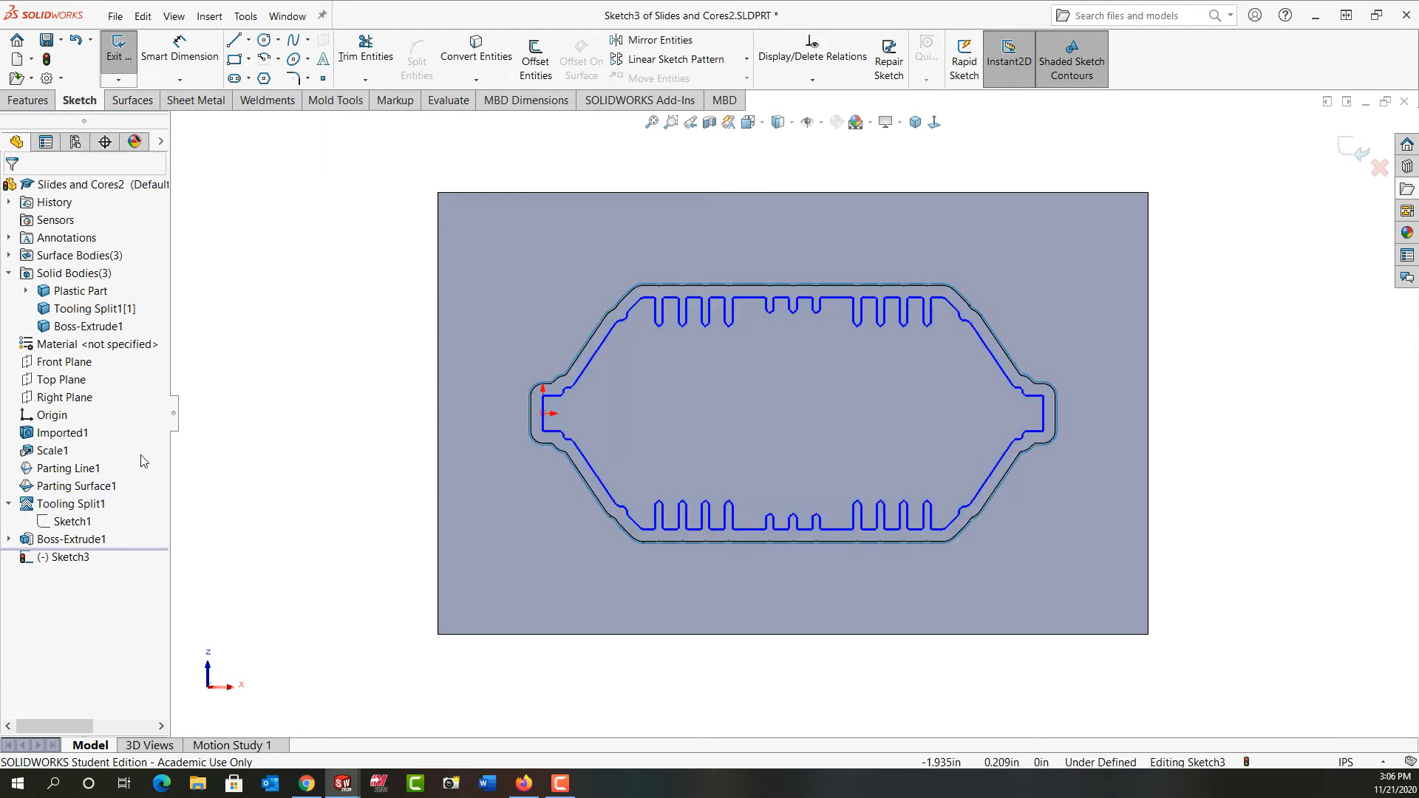
left_click(9, 539)
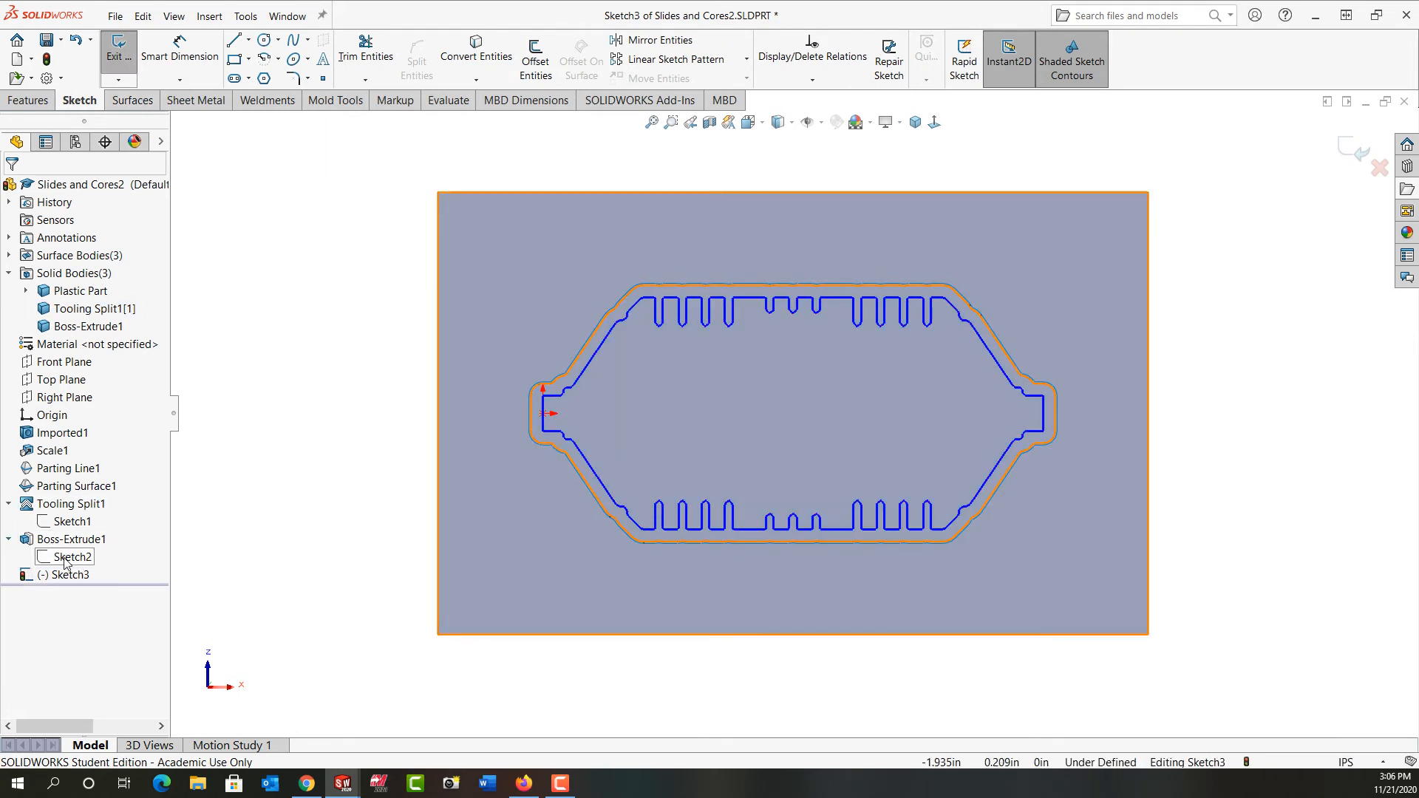
left_click(67, 558)
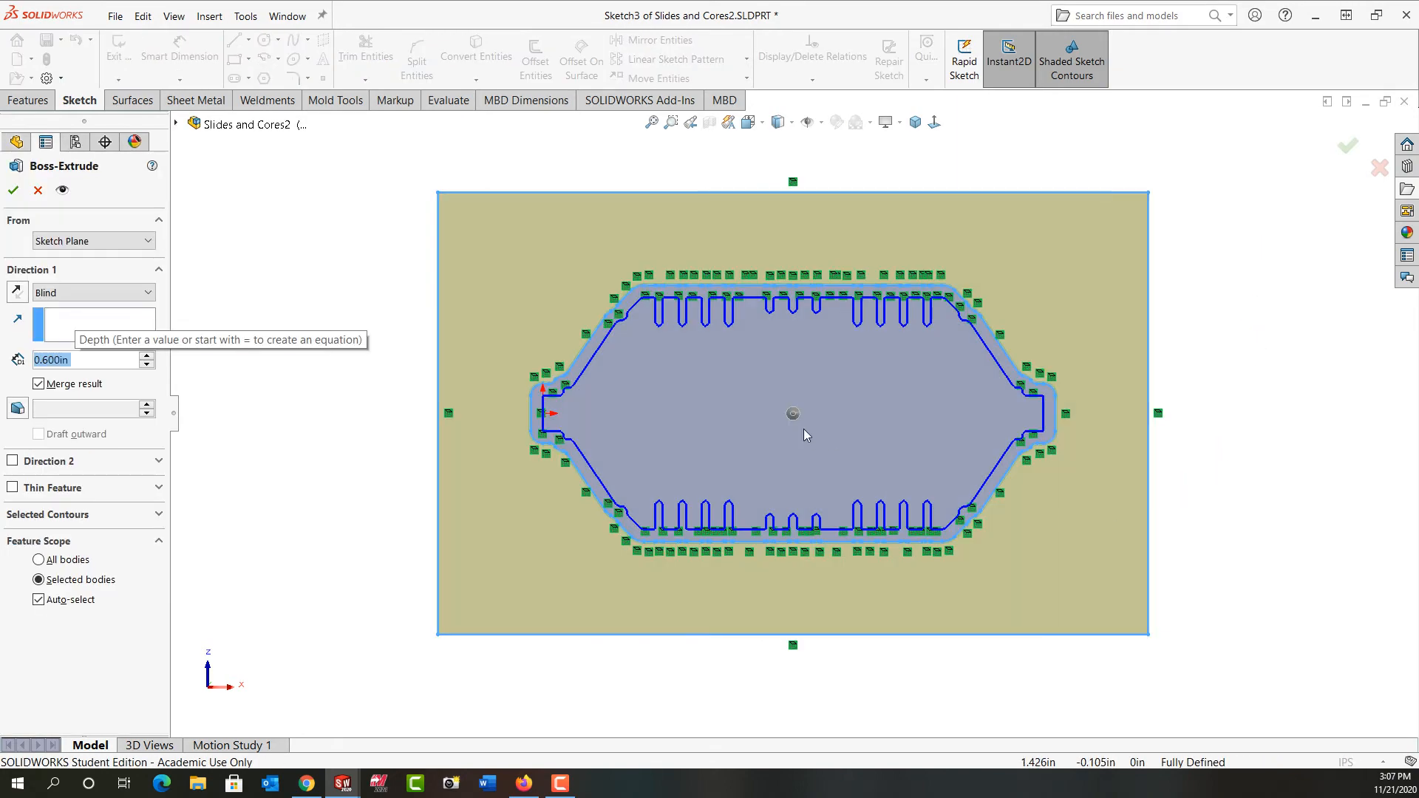
Extrude the converted sketch 0.5 in upward in the reversed direction, merging the result only with the lower tooling body, Tooling Split1[1]
mouse_move(788, 416)
middle_mouse_down()
mouse_move(722, 624)
mouse_move(650, 547)
mouse_move(735, 628)
middle_mouse_up()
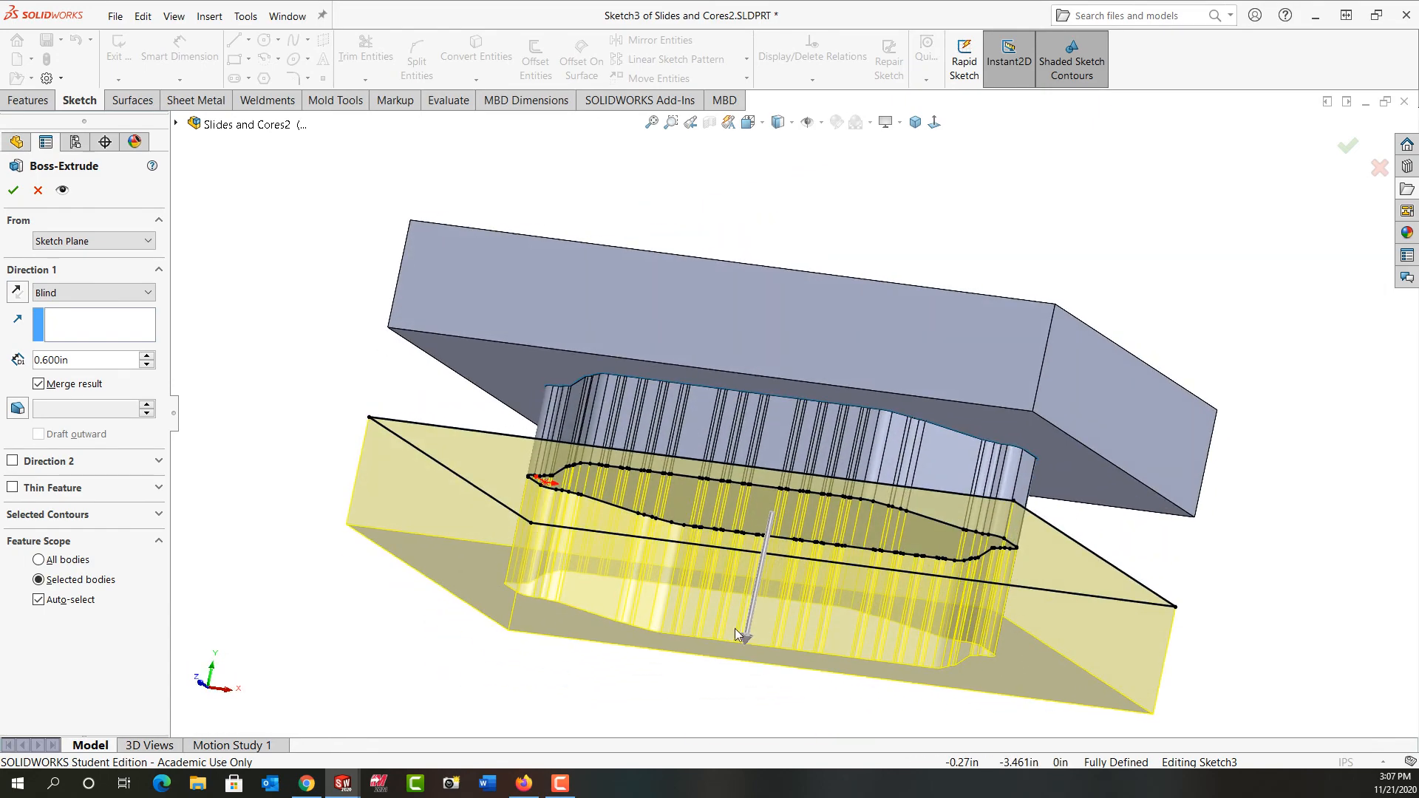
left_click(17, 292)
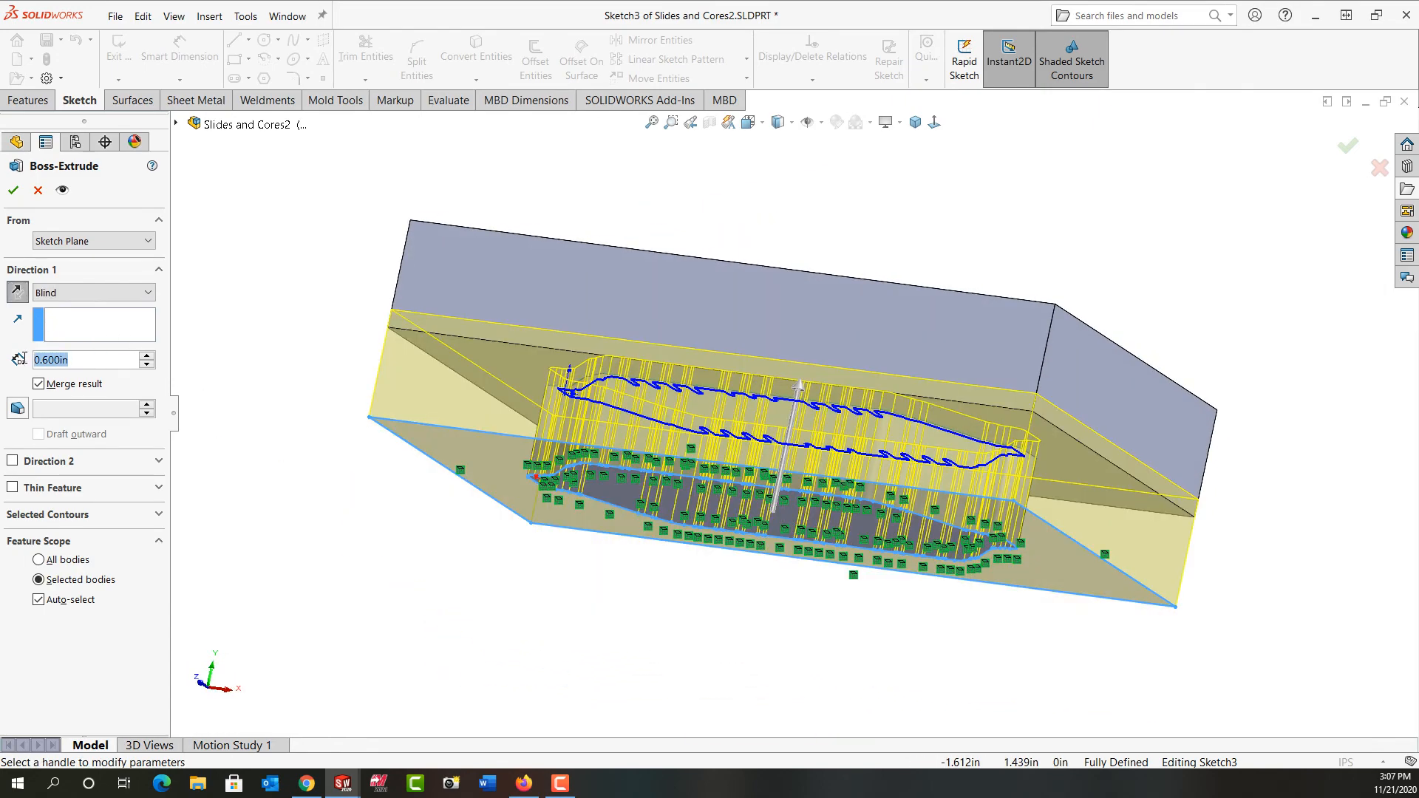
type(".5")
key("Return")
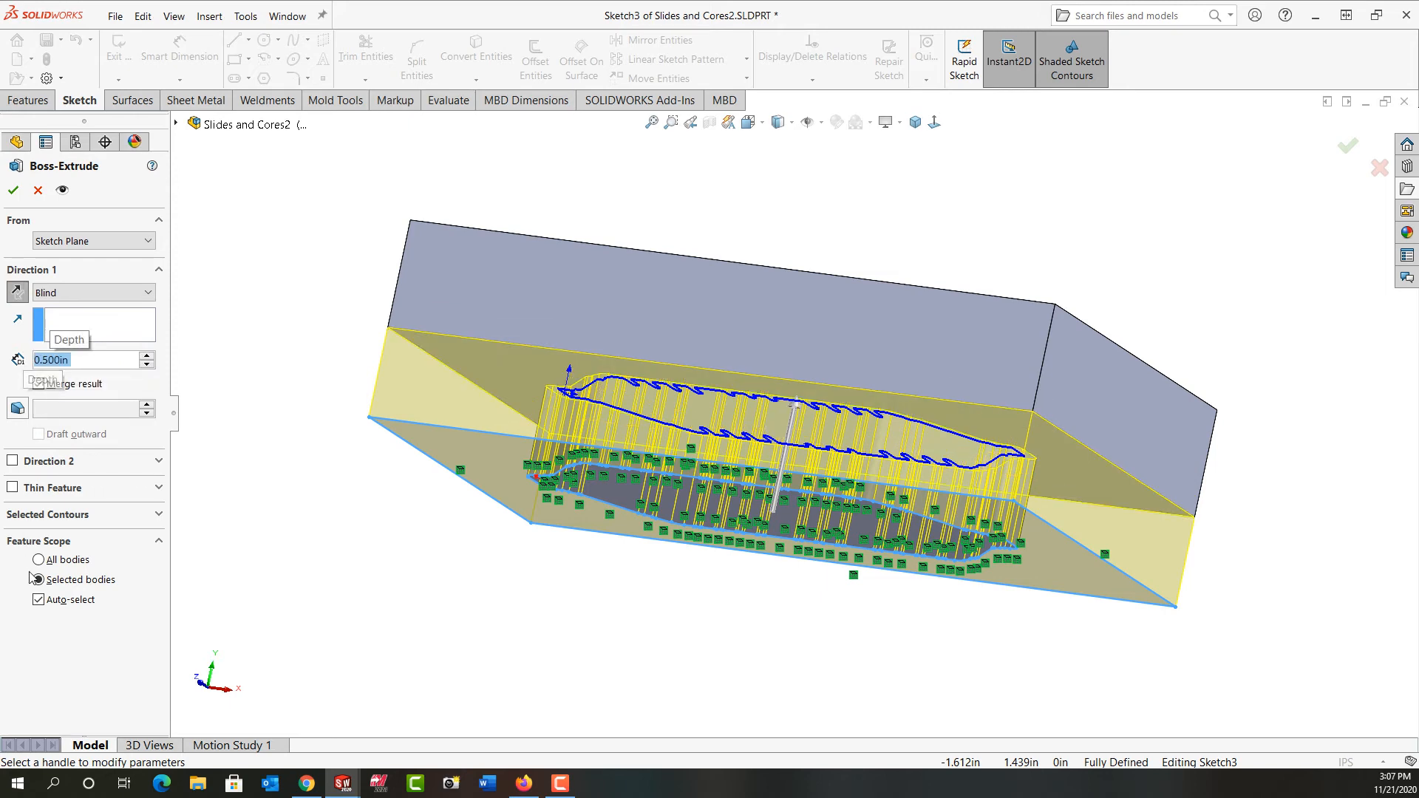
left_click(40, 601)
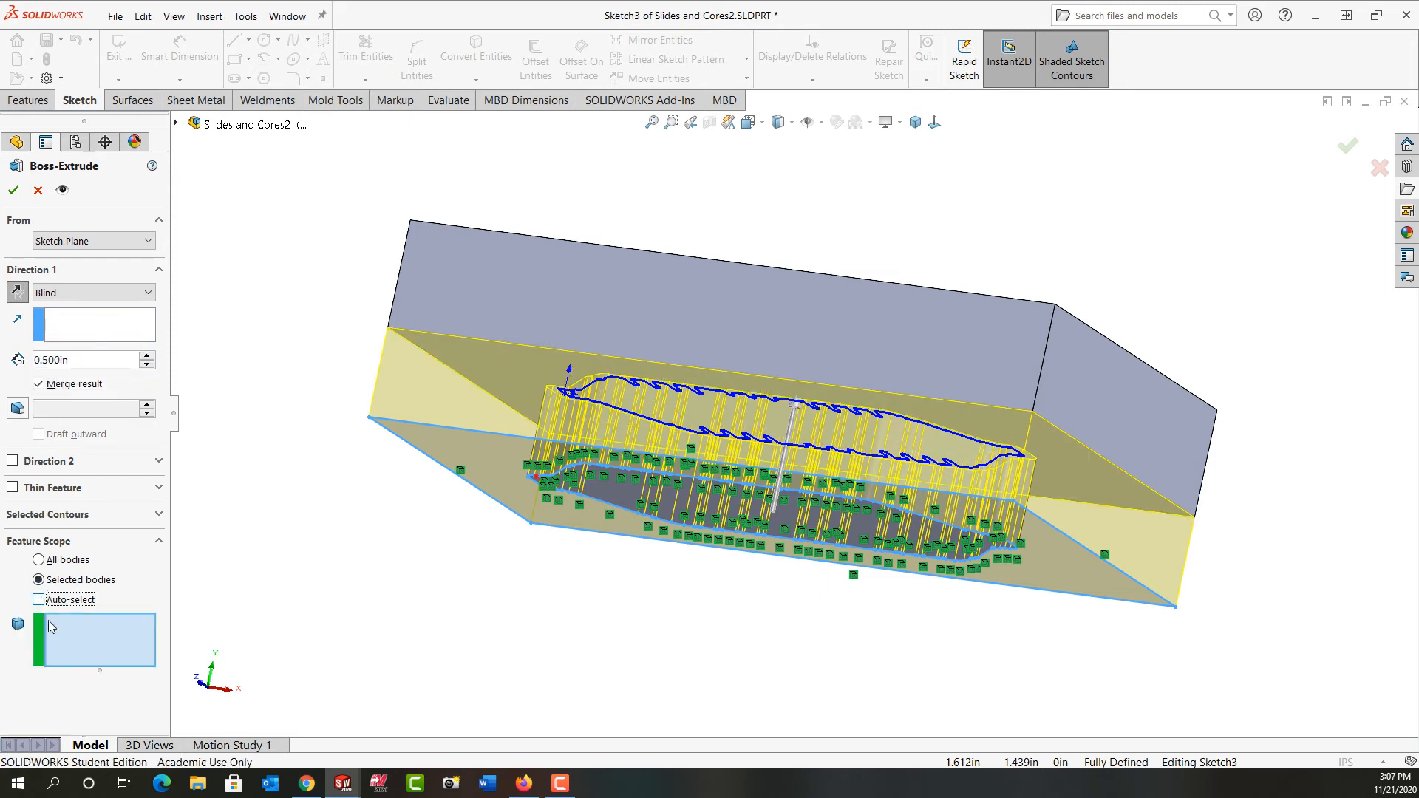
left_click(634, 499)
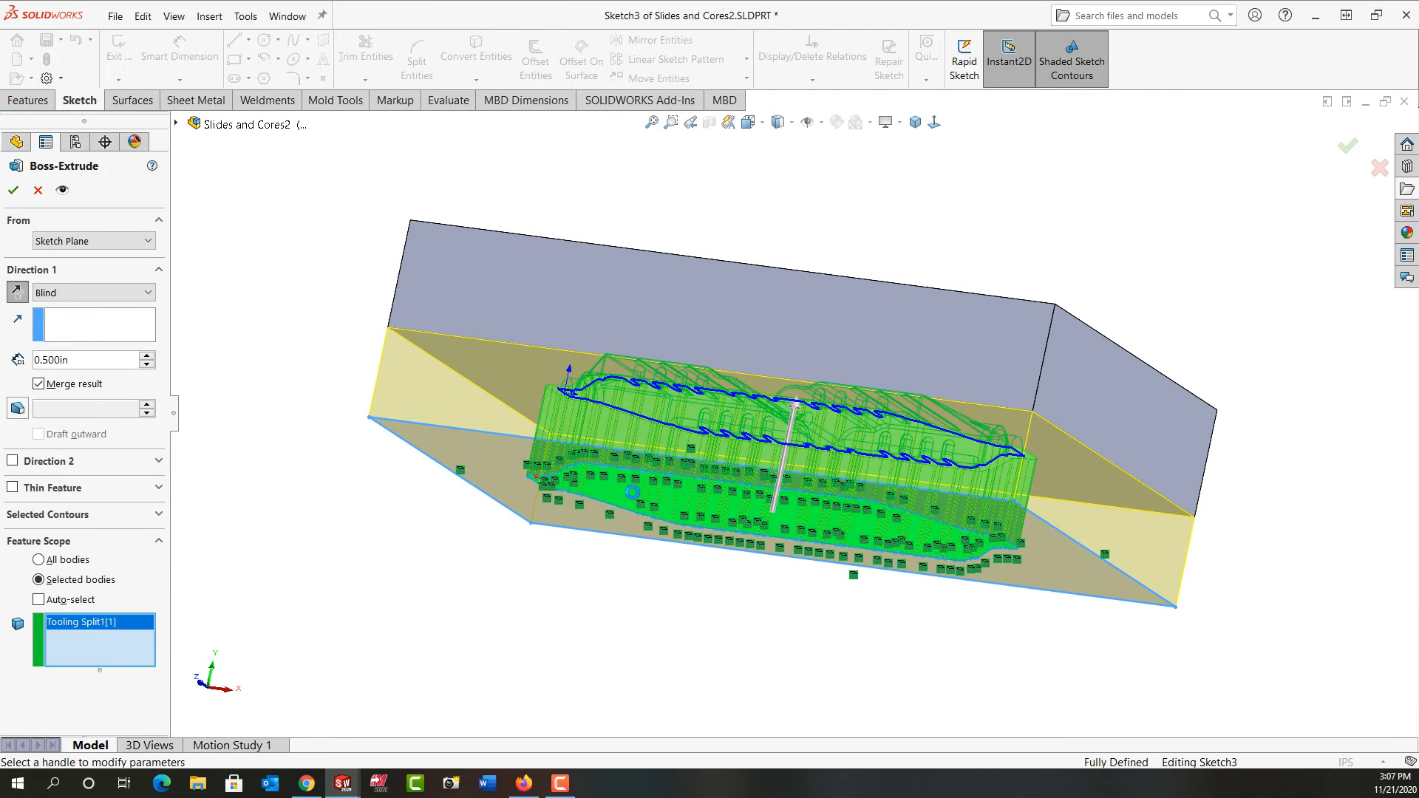
key("Return")
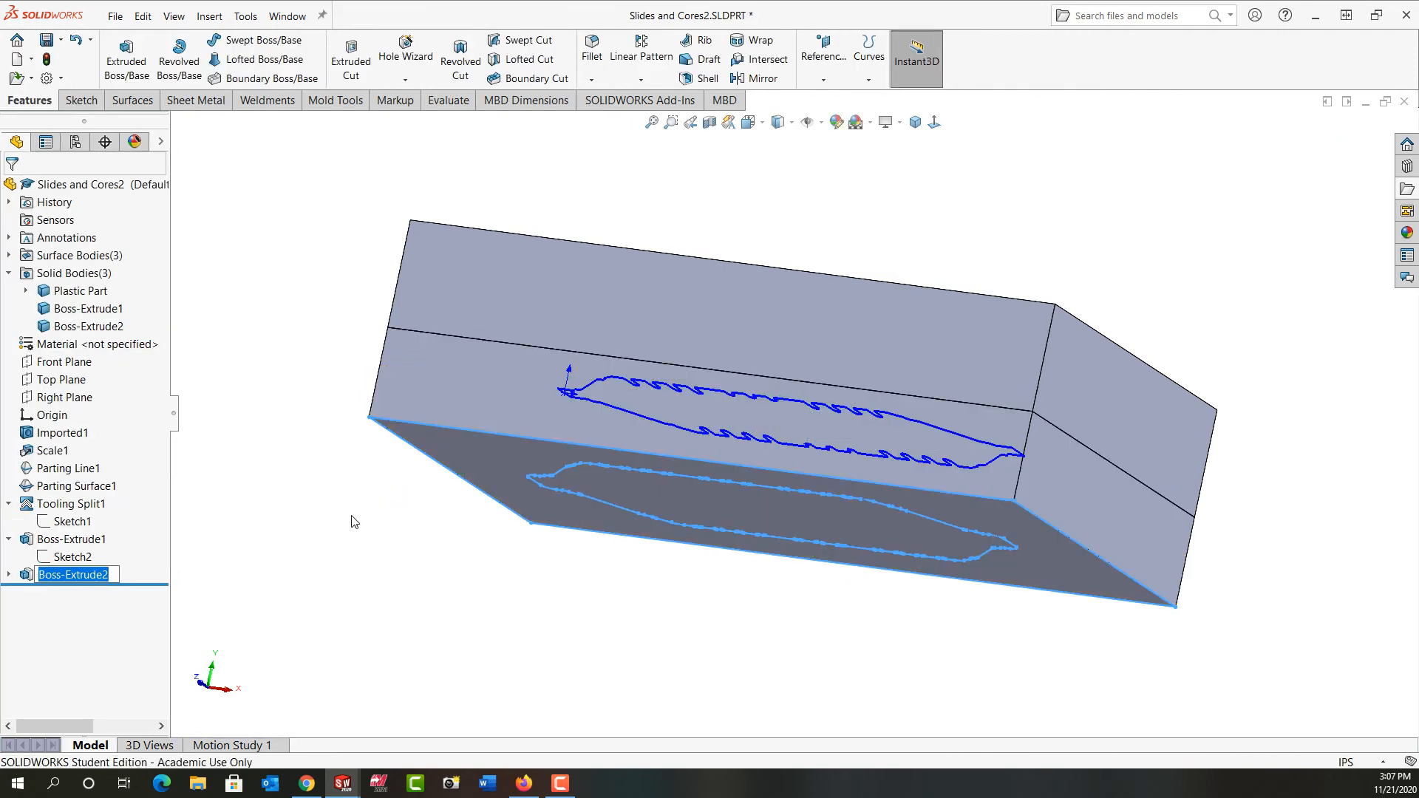
left_click(348, 521)
Rename the solid body of the upper mold block as Upper Block
middle_click_drag(348, 520, 300, 620)
key("f")
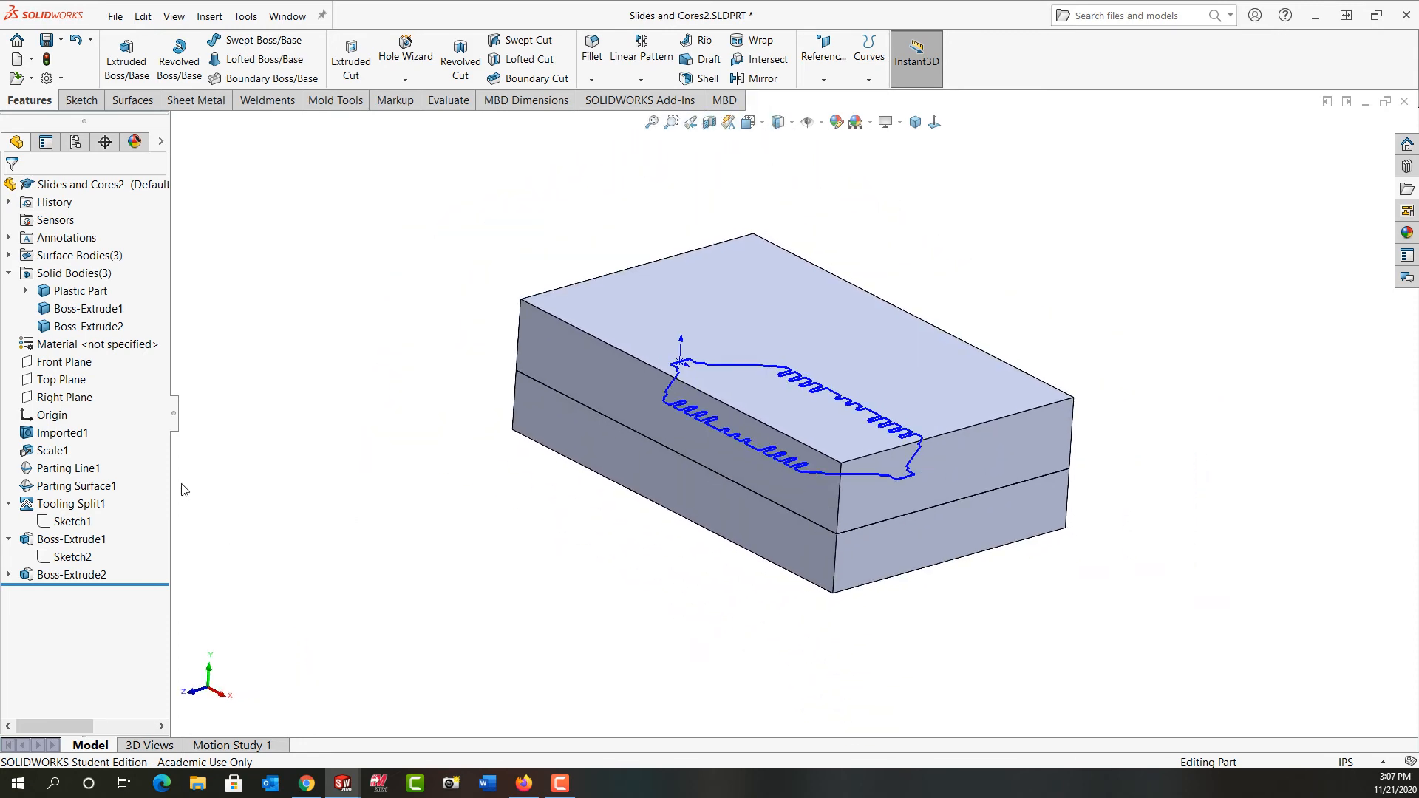
right_click(103, 314)
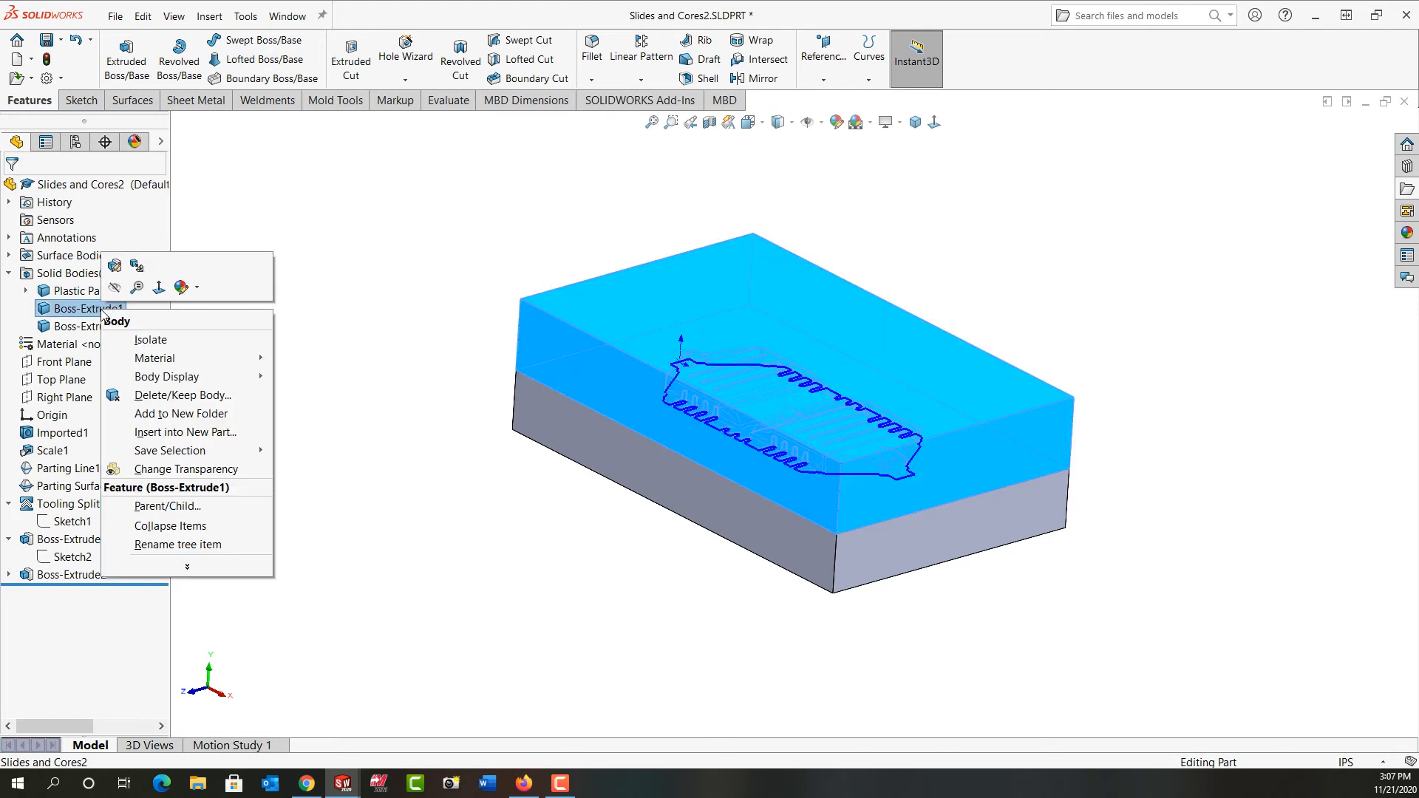
left_click(204, 547)
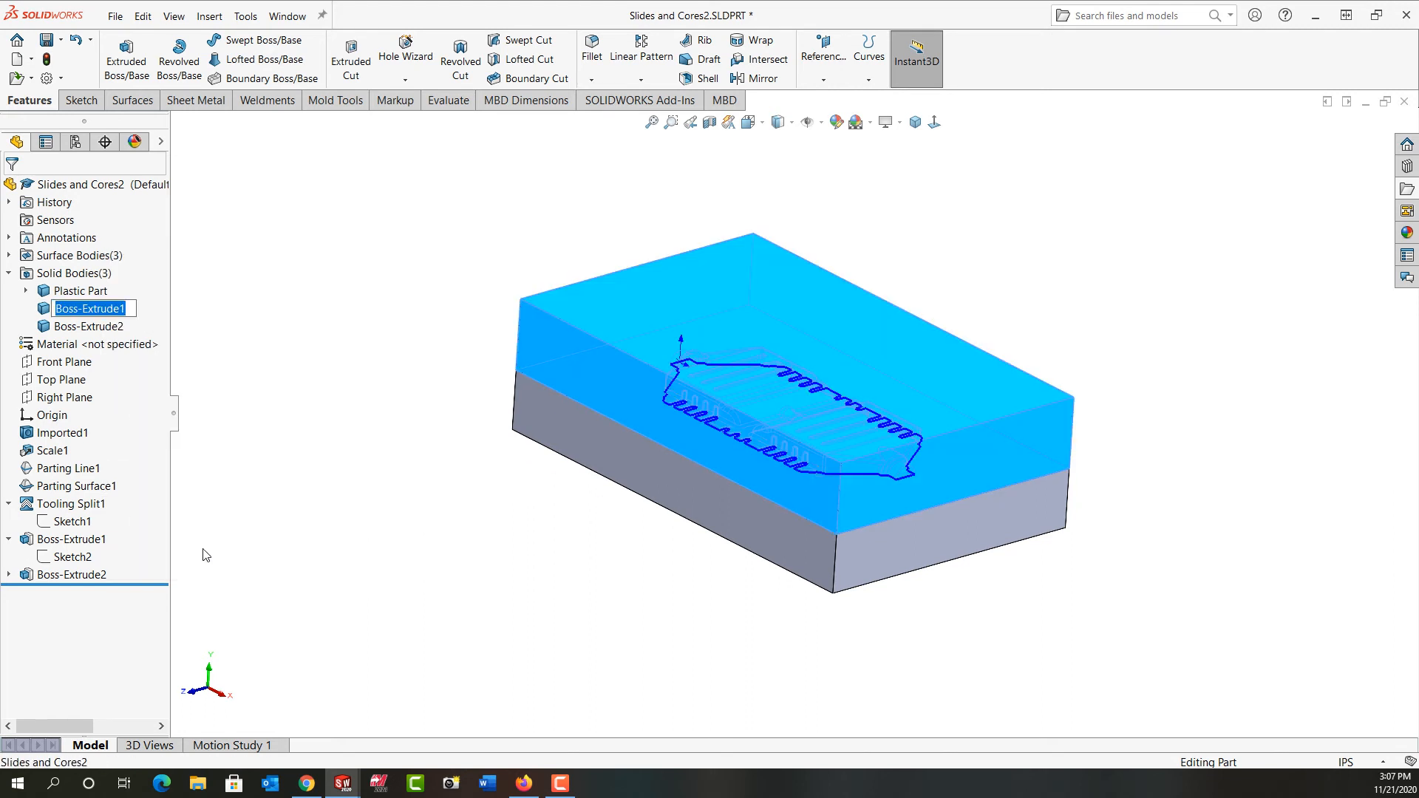
type("Upper Block")
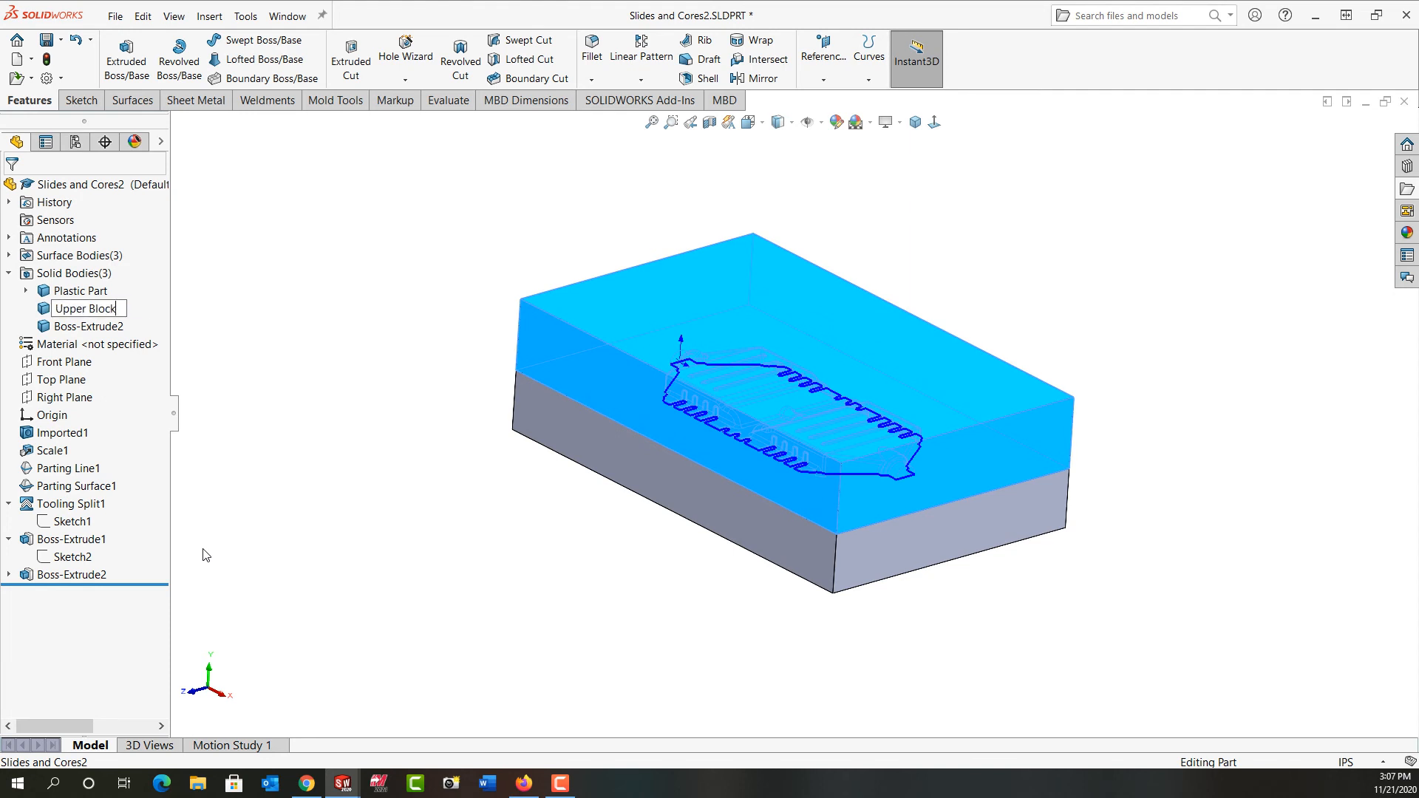
key("Return")
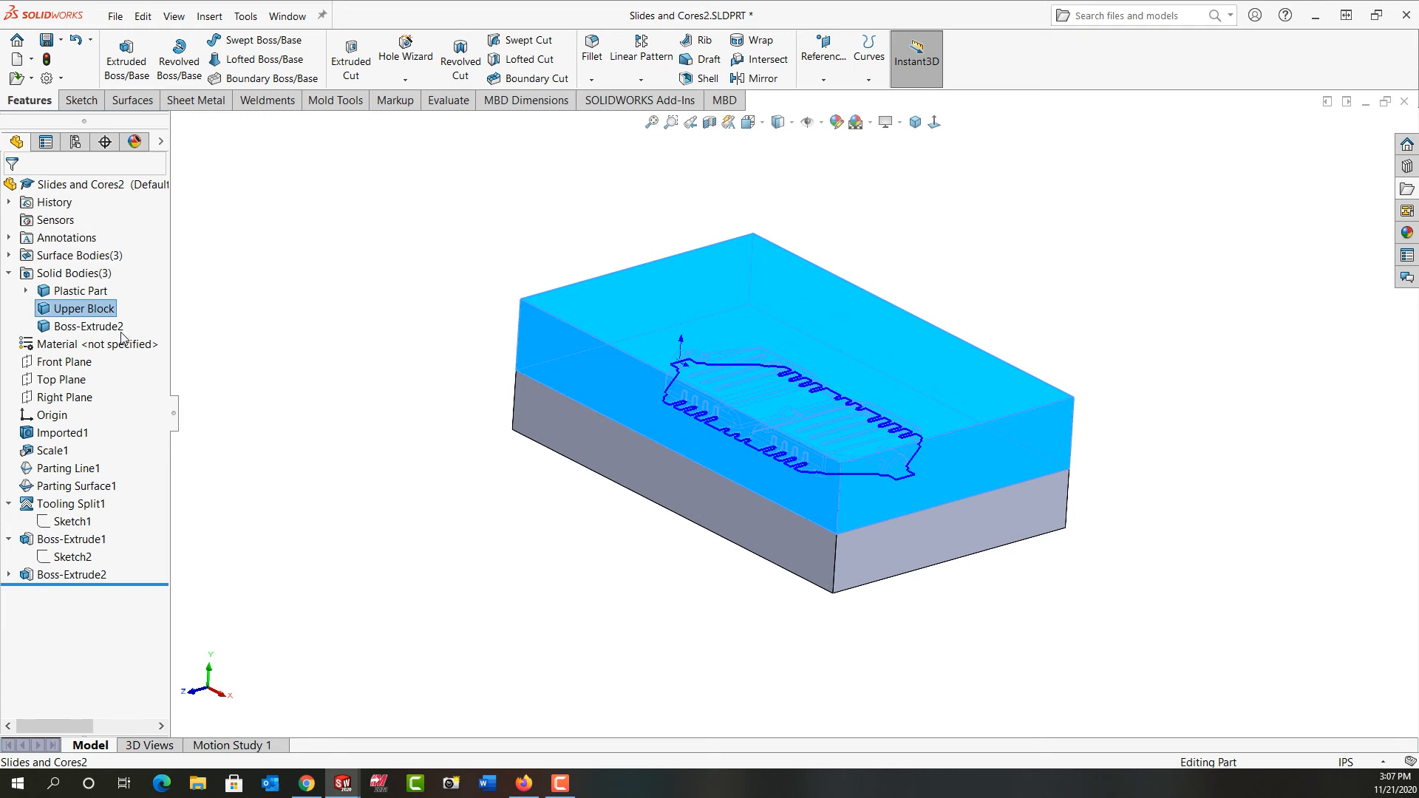
Rename the solid body of the lower mold block, Boss-Extrude2, as Lower Block
right_click(109, 332)
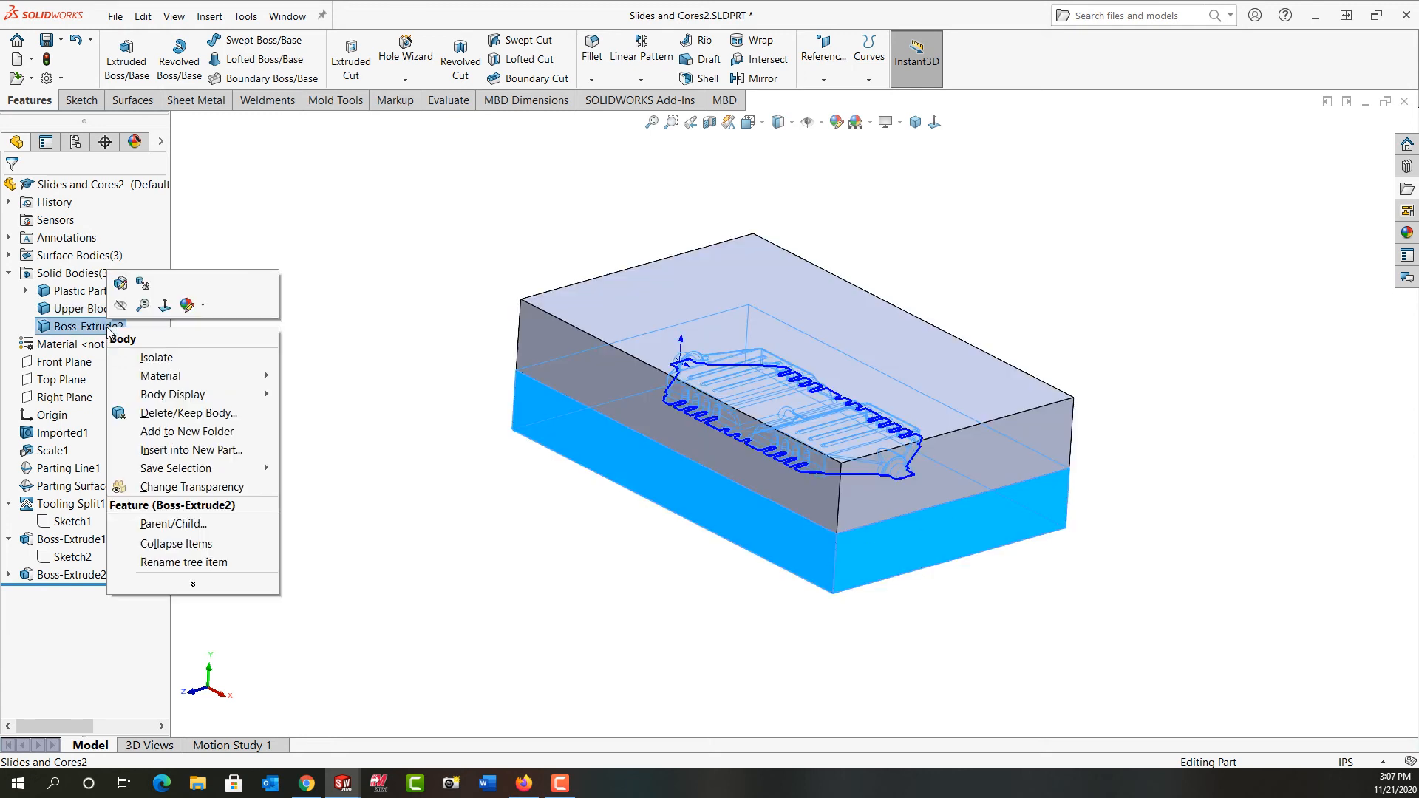
left_click(184, 562)
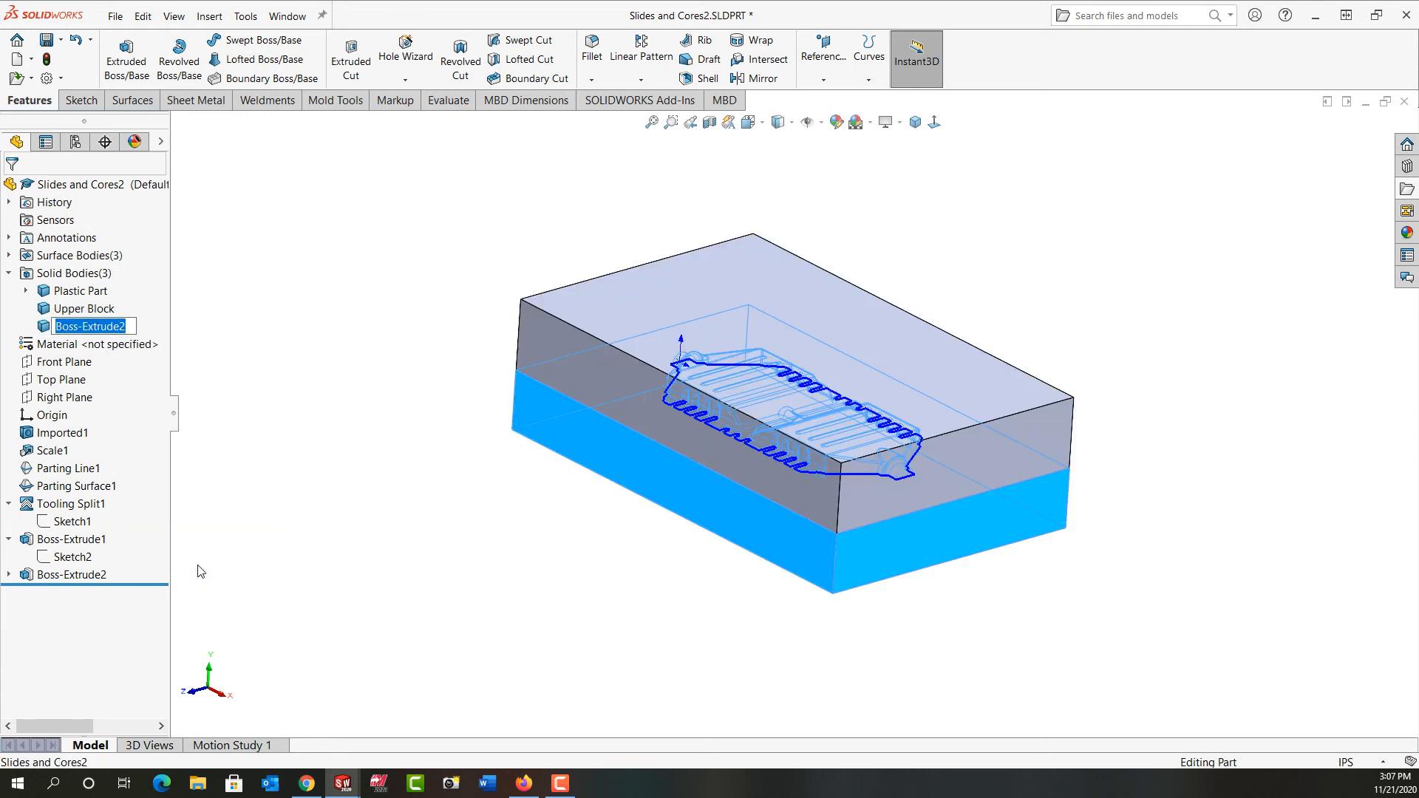
type("Low")
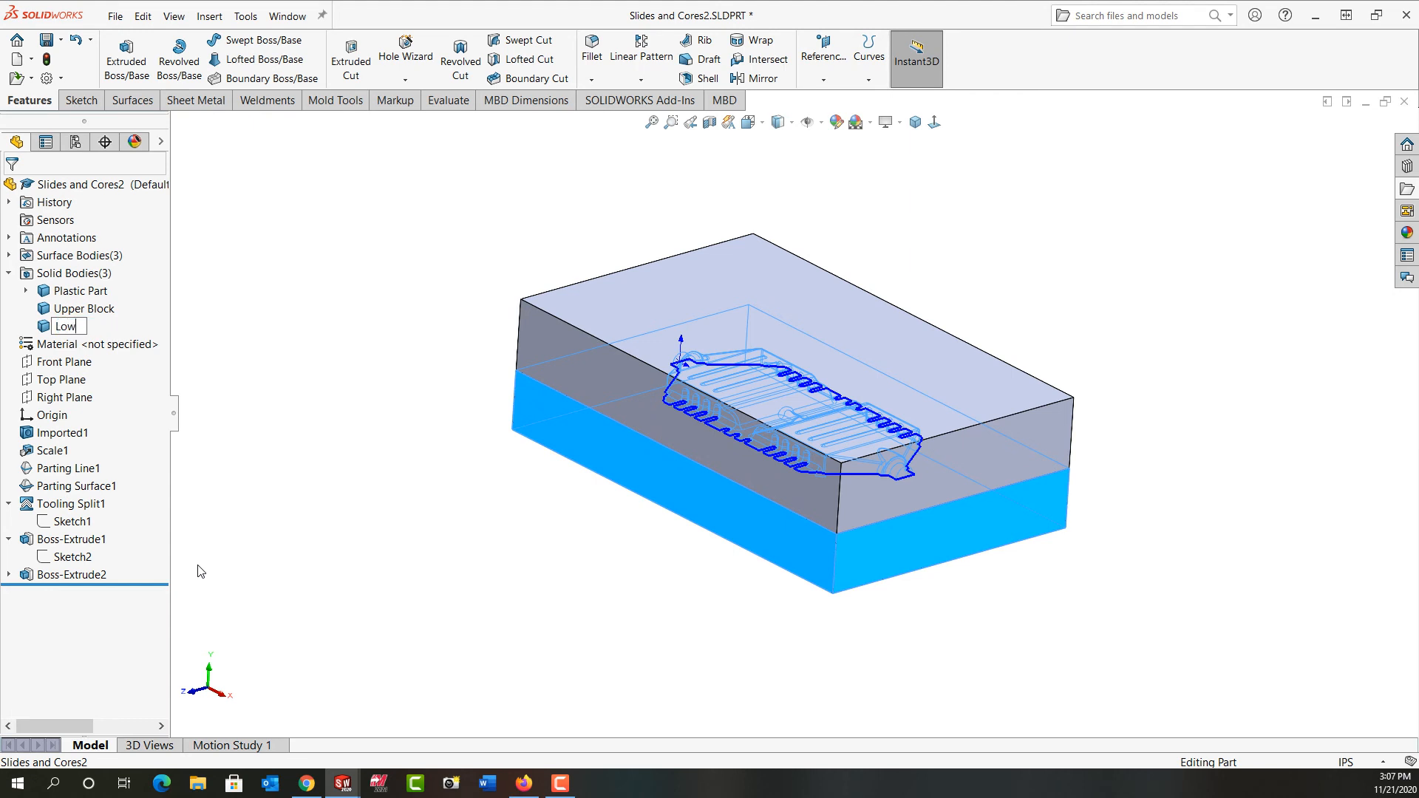
type("er Block")
key("Return")
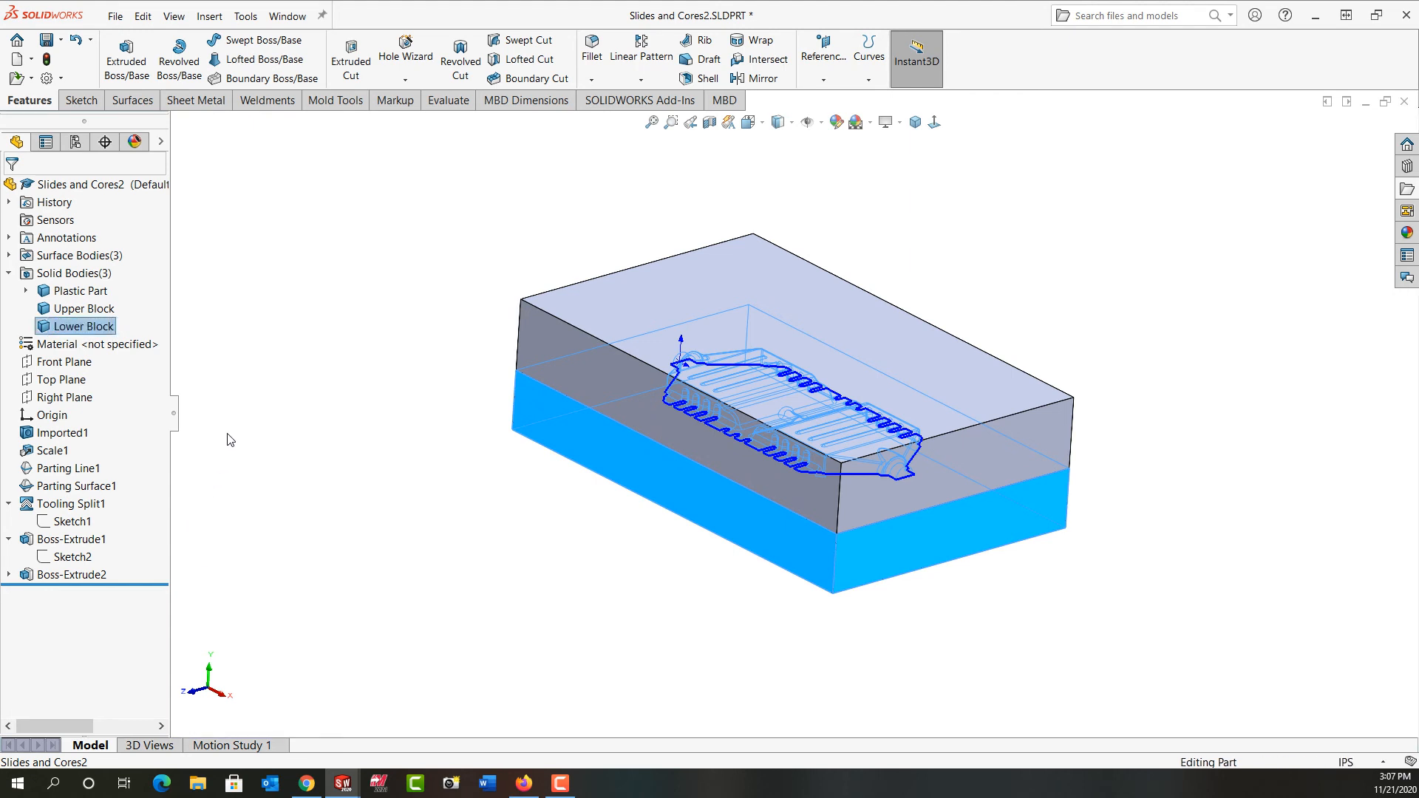
Assign Plain Carbon Steel as the material of both the Upper Block and Lower Block bodies
right_click(105, 312)
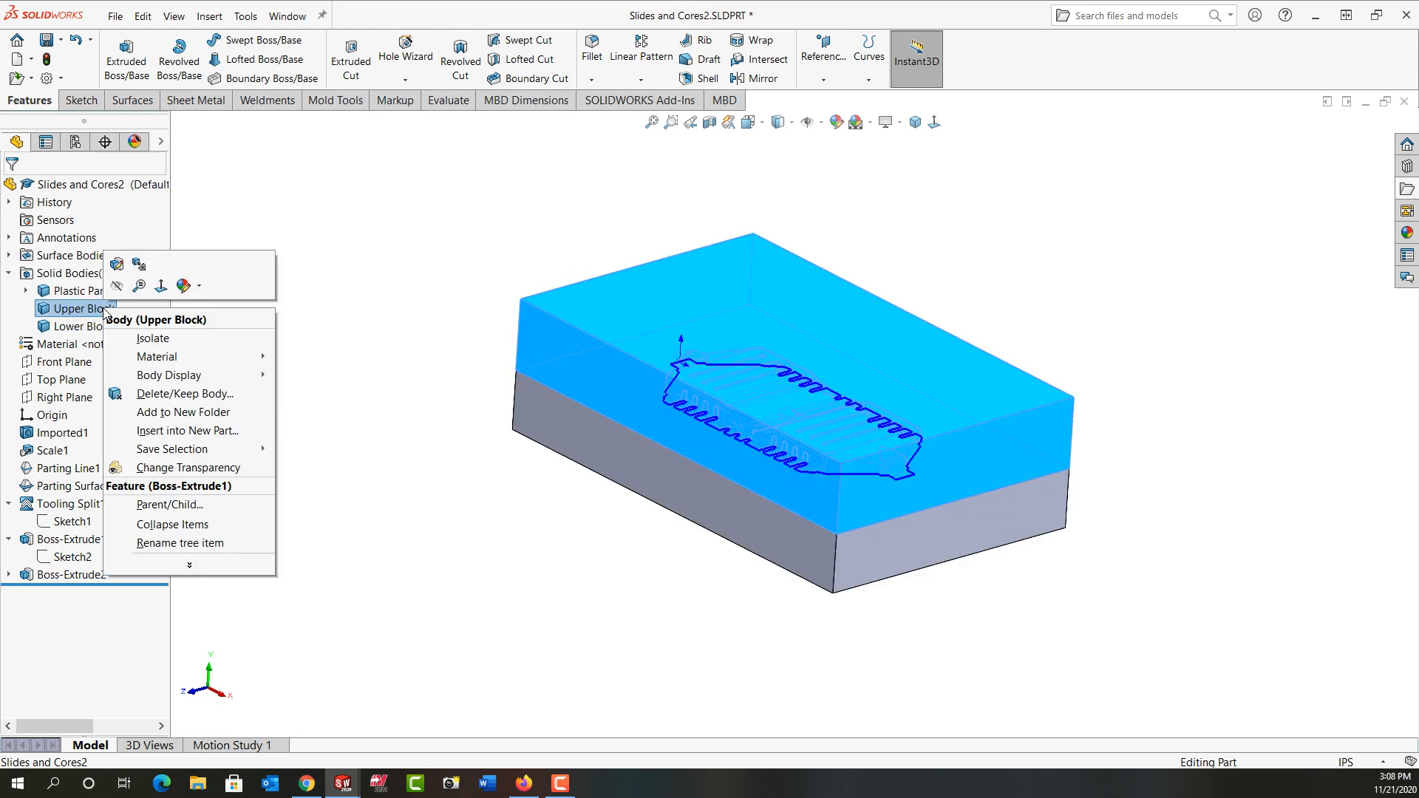
mouse_move(153, 360)
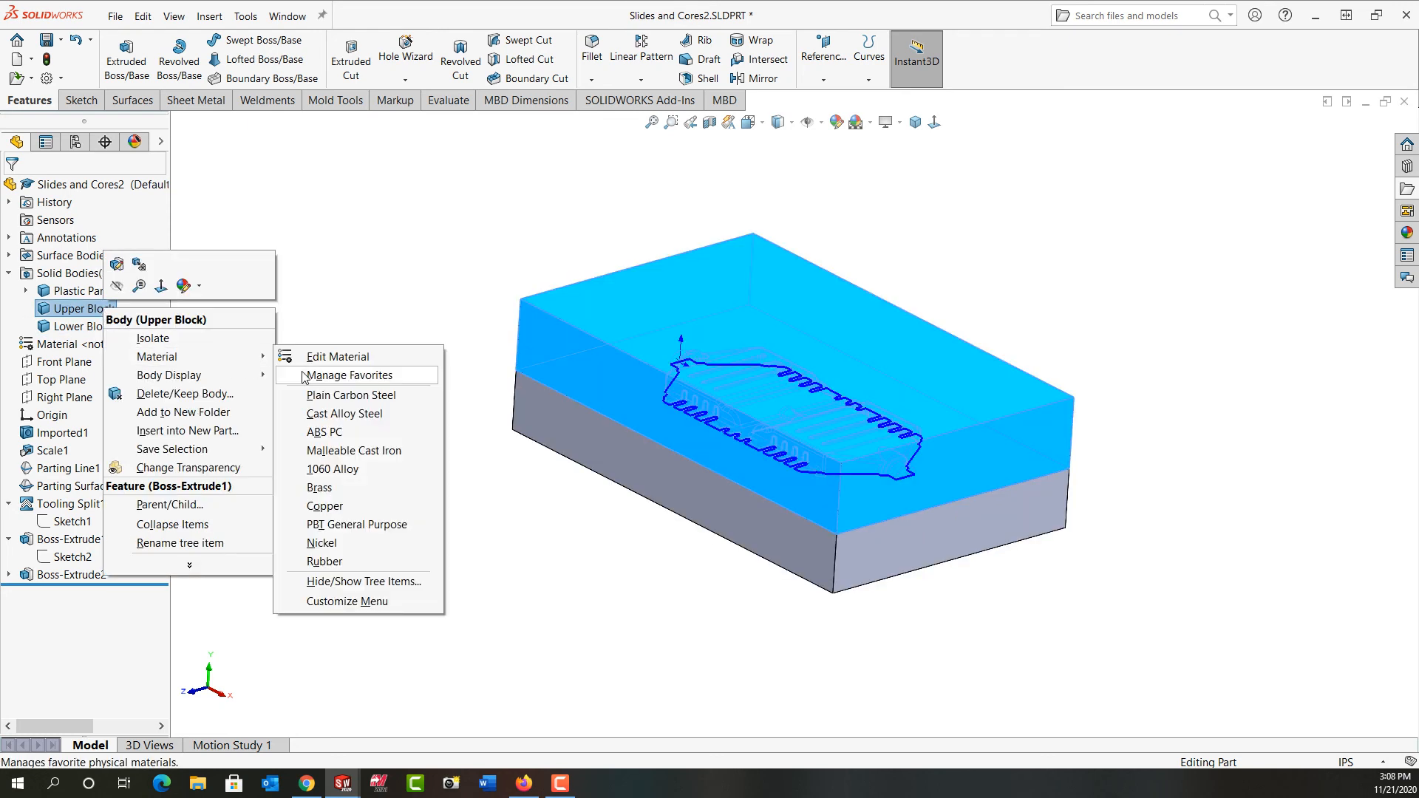
left_click(338, 397)
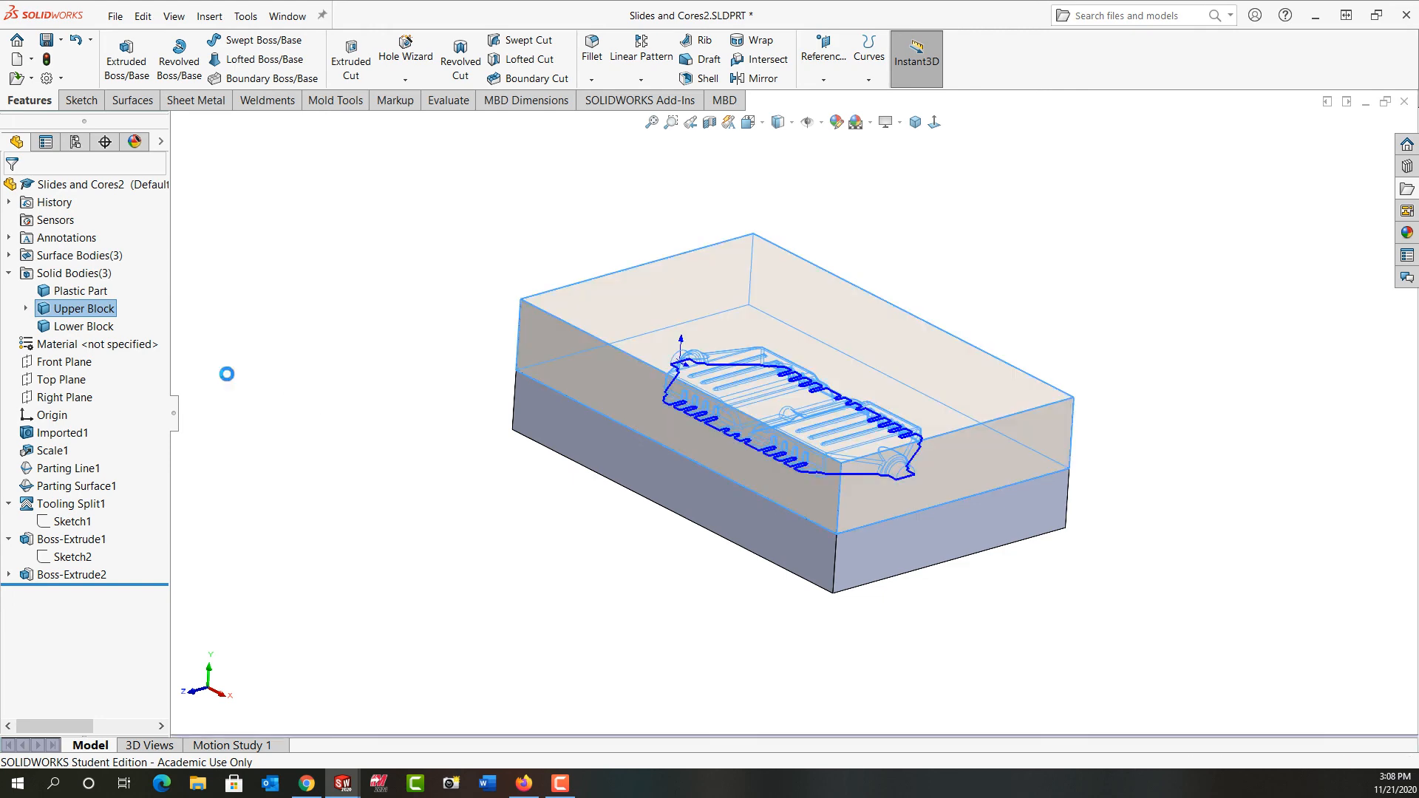
right_click(98, 330)
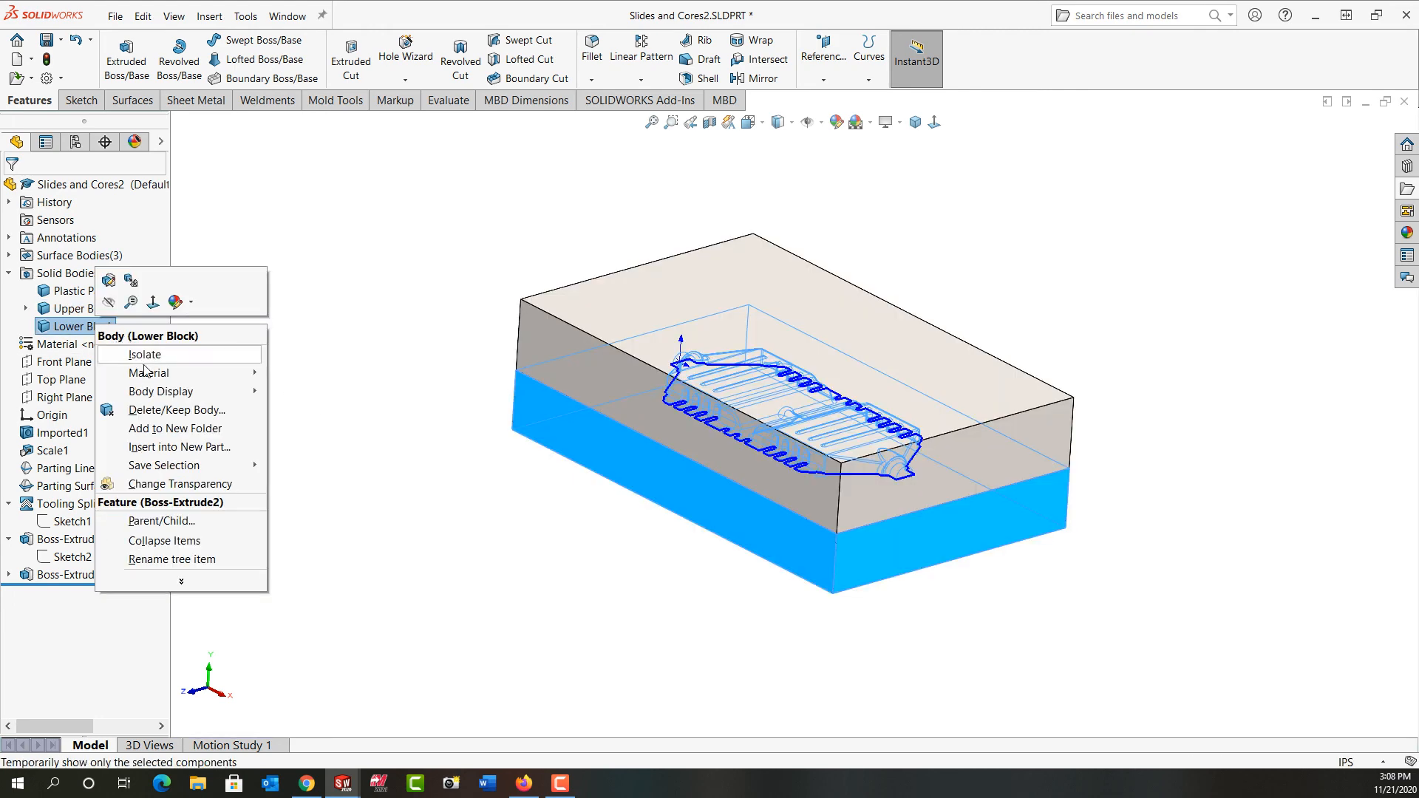
mouse_move(164, 374)
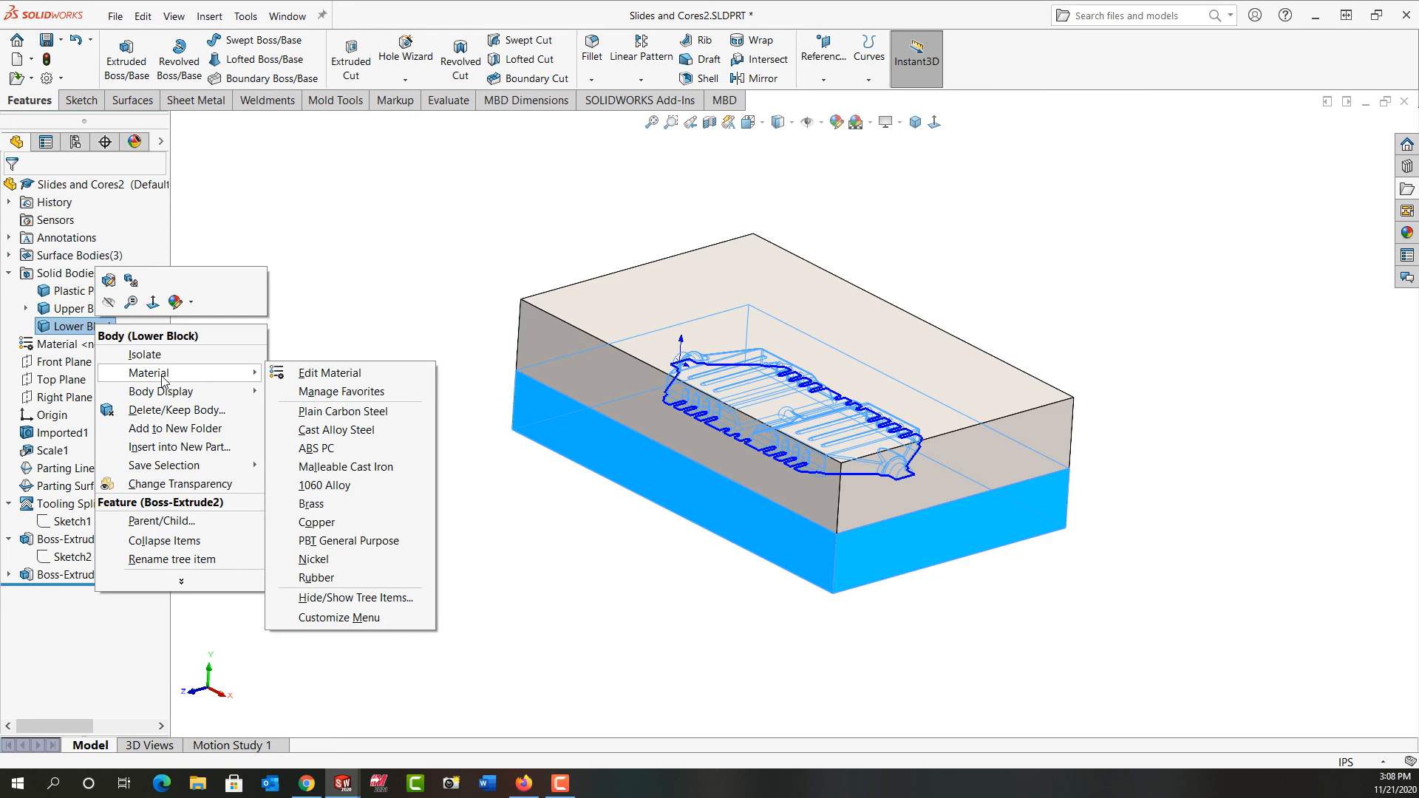
left_click(340, 412)
left_click(355, 305)
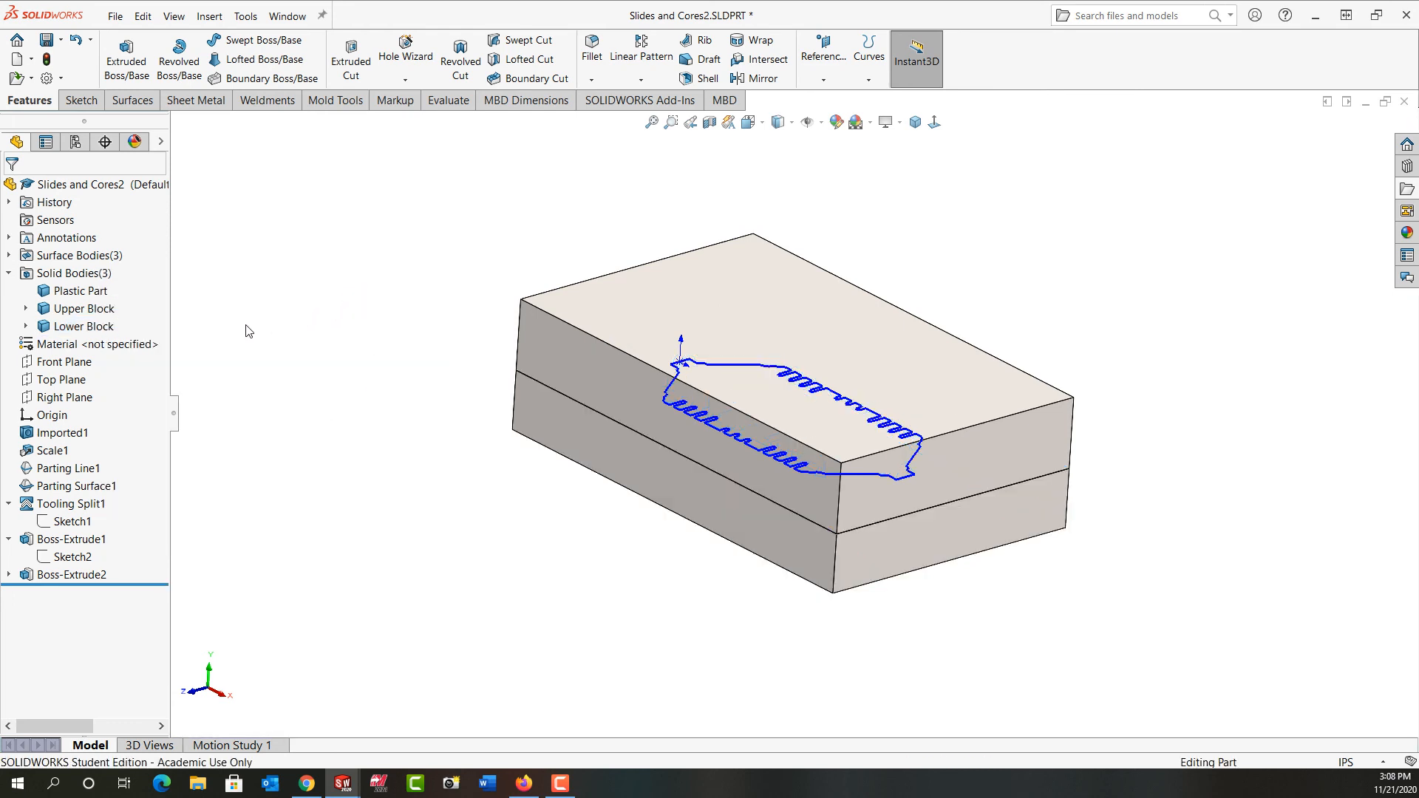
Apply the PP Copolymer material from the Plastics category to the Plastic Part body
right_click(101, 296)
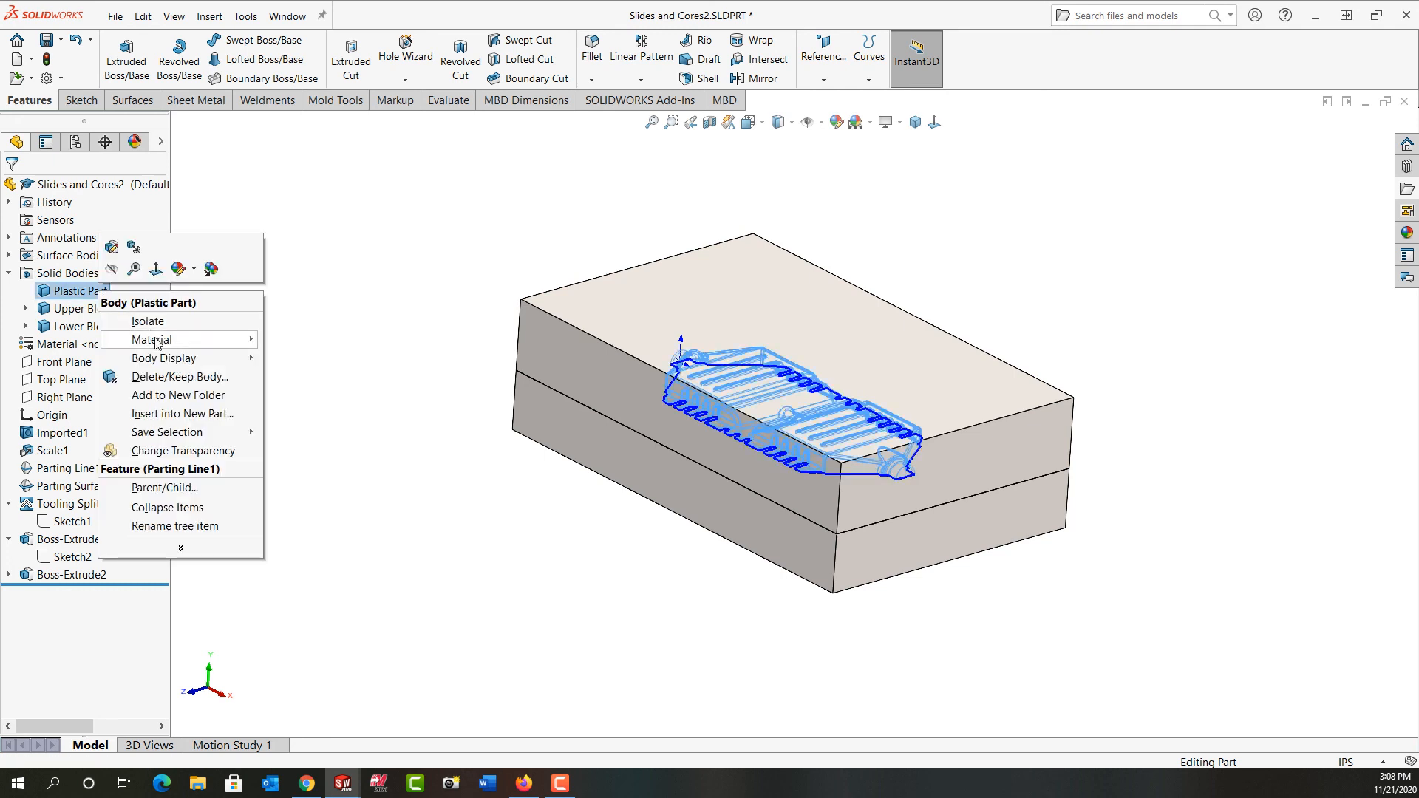
mouse_move(155, 338)
left_click(349, 342)
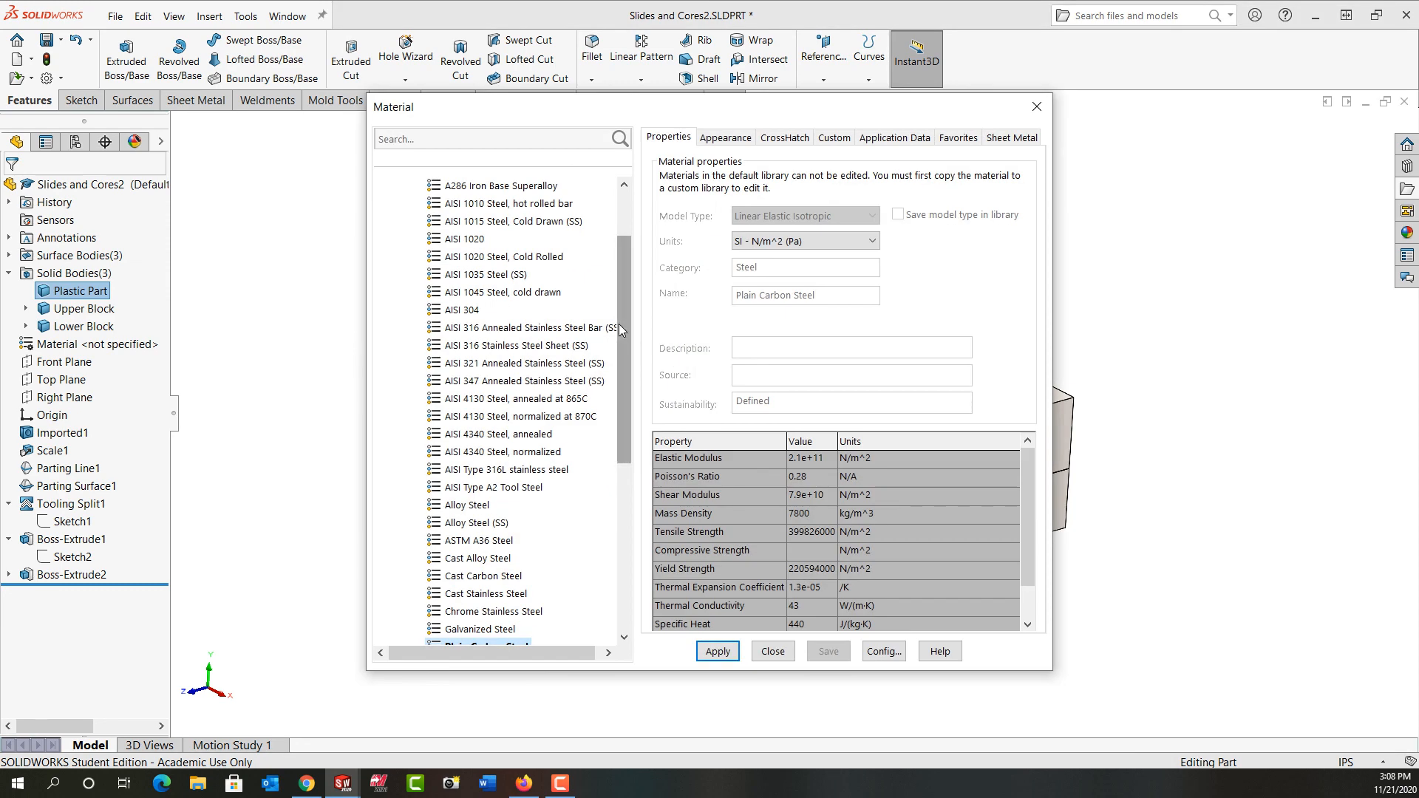
left_click_drag(618, 324, 623, 523)
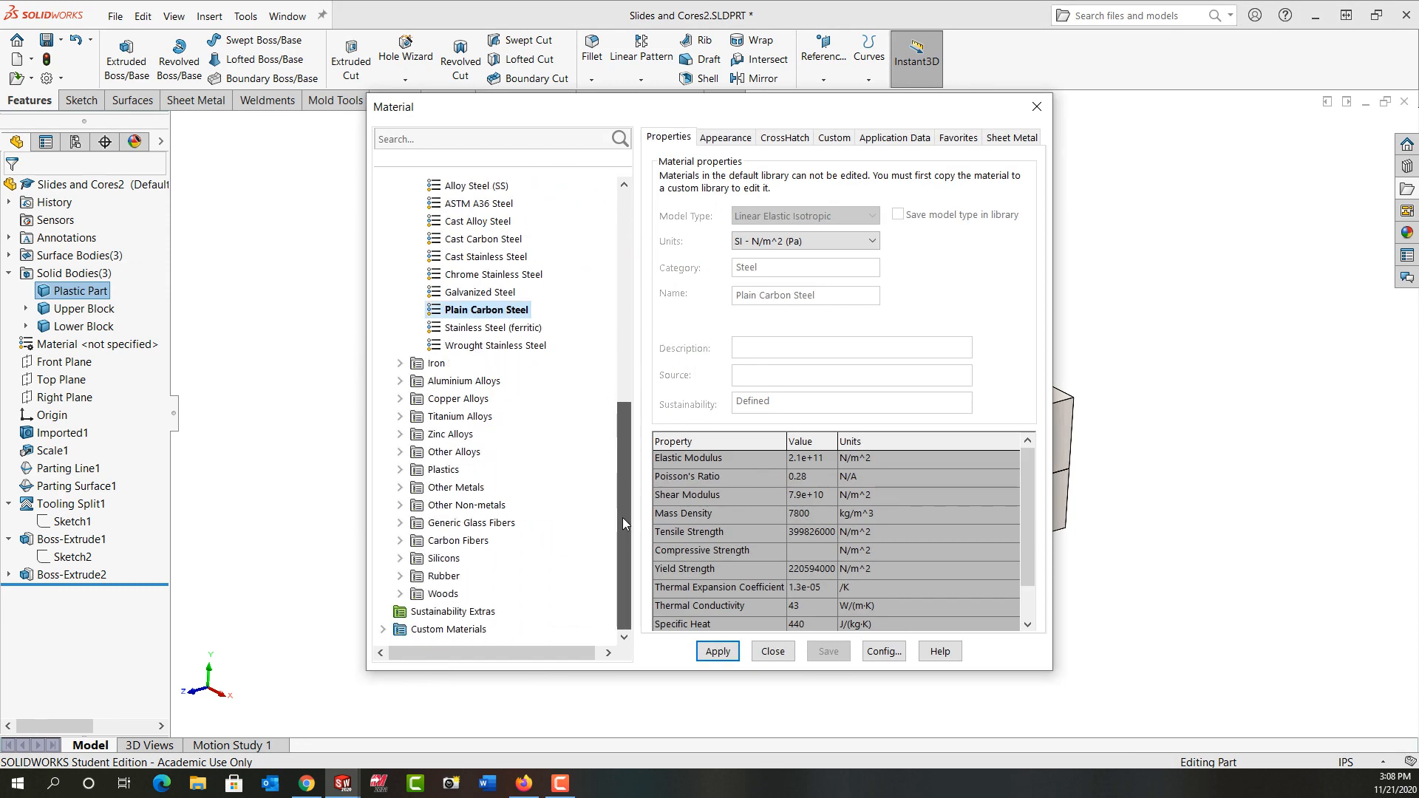
left_click(400, 469)
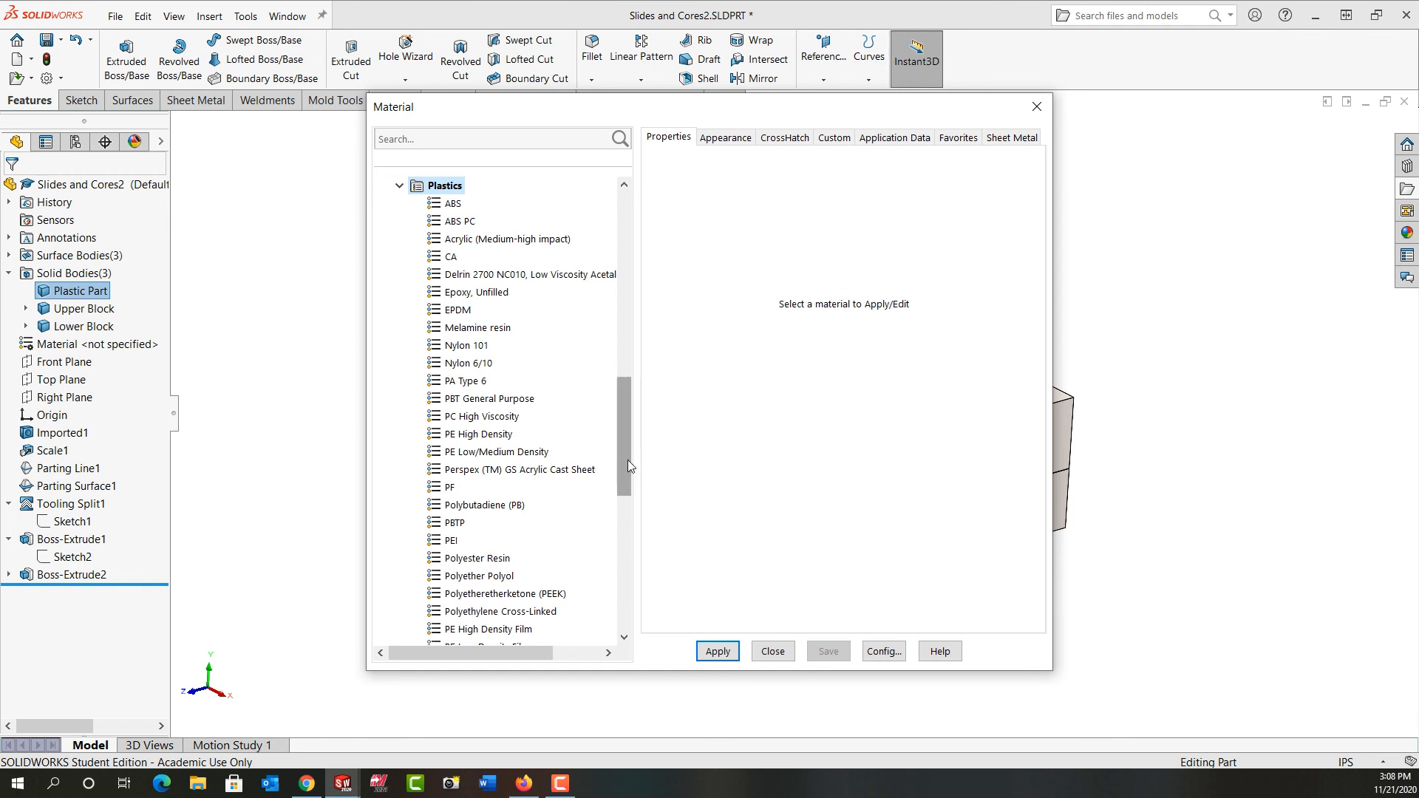
left_click_drag(627, 460, 623, 527)
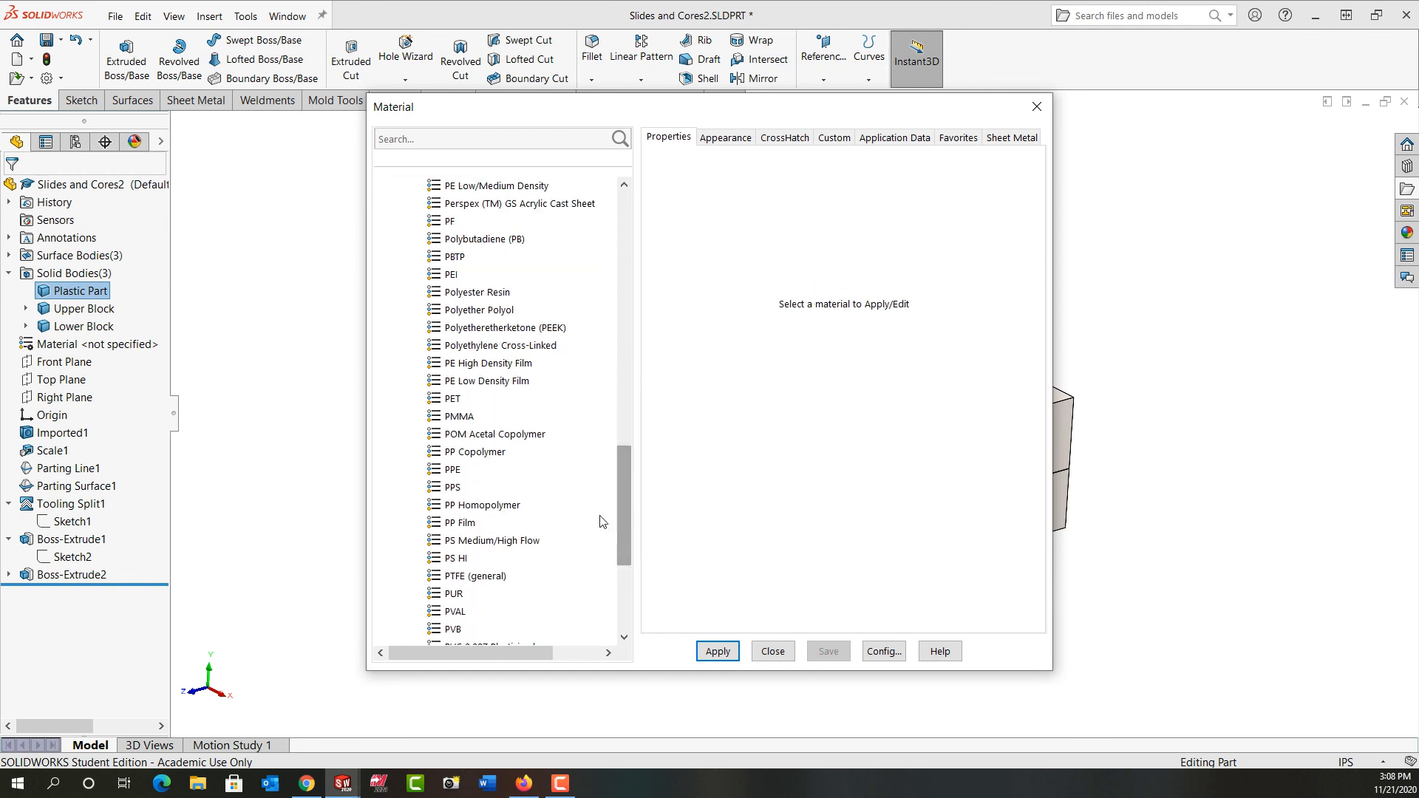
left_click(482, 452)
left_click(717, 651)
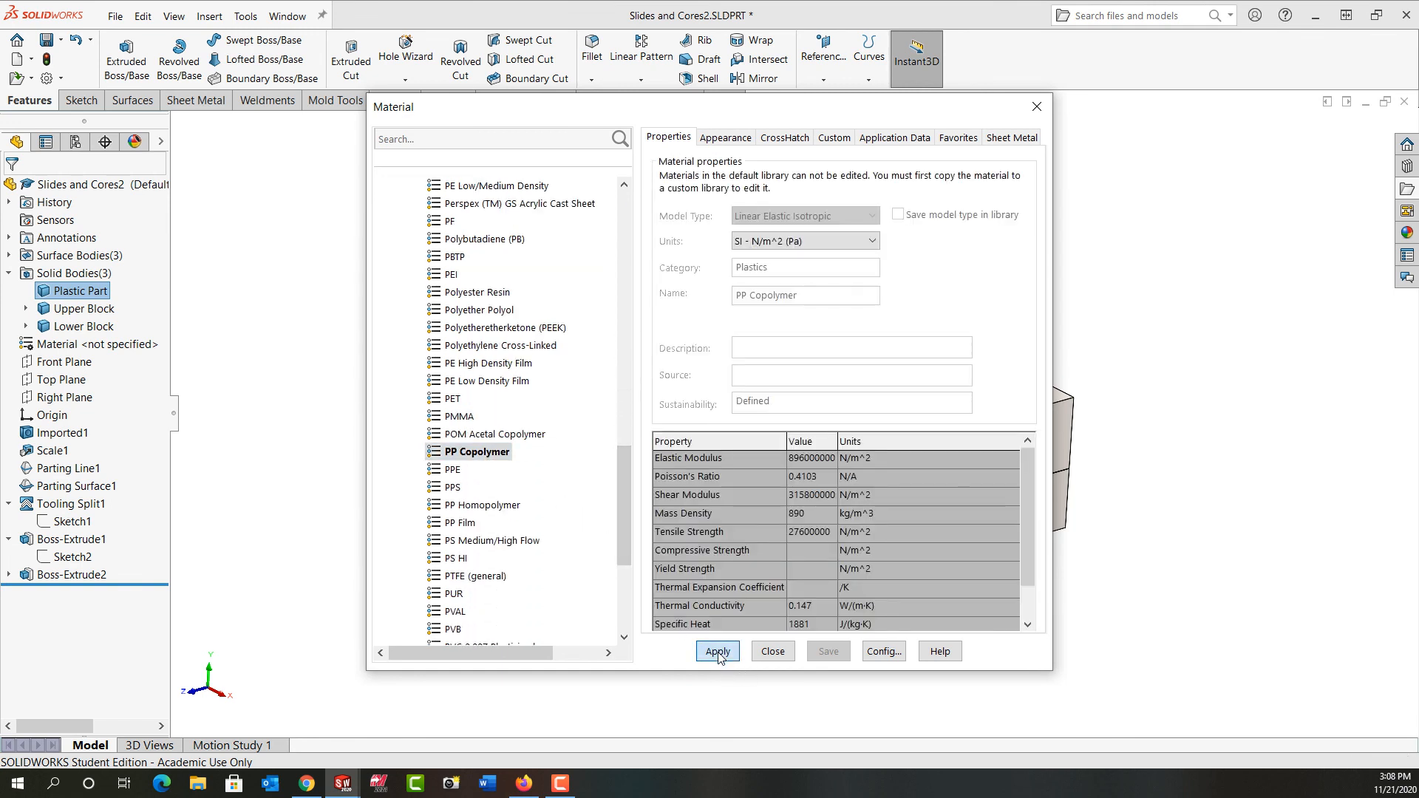
left_click(773, 651)
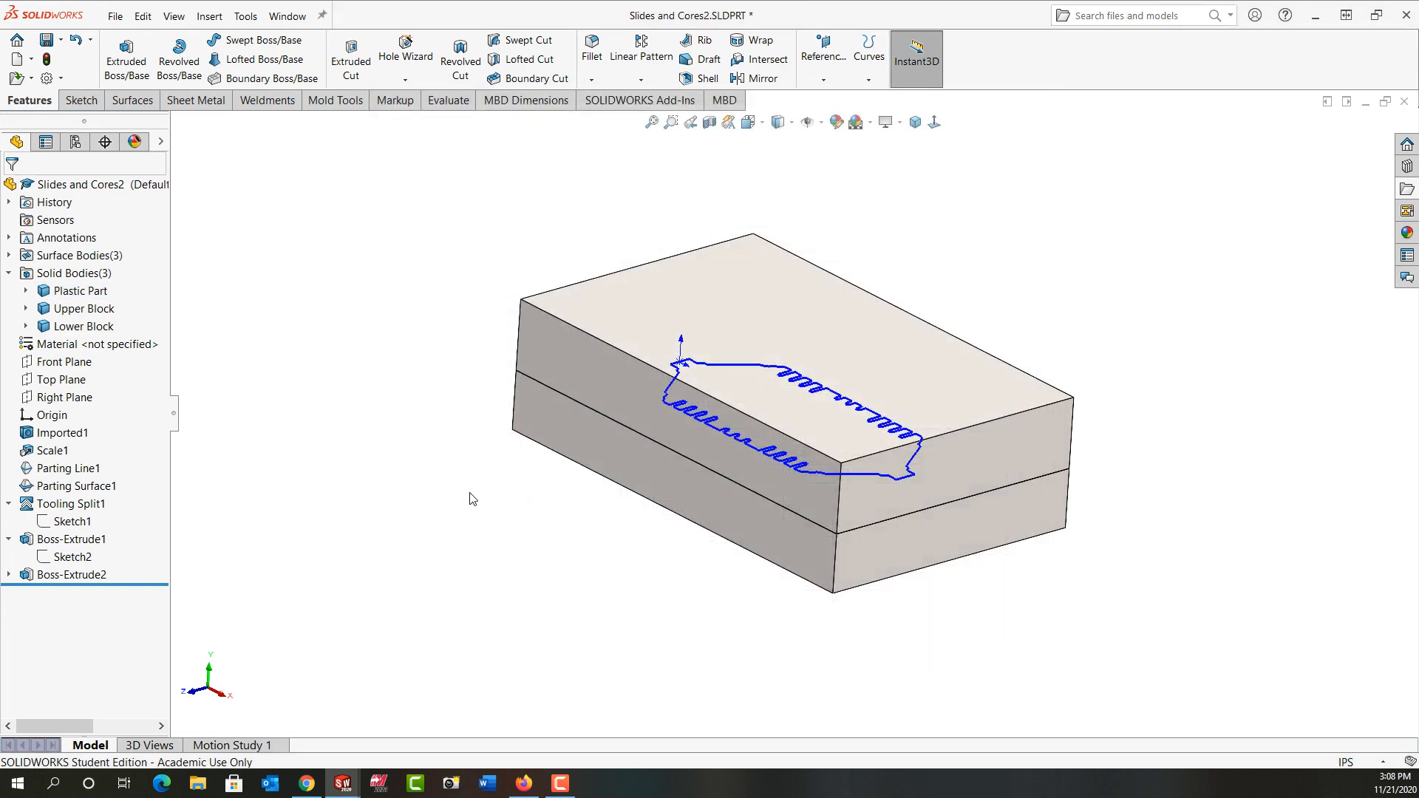